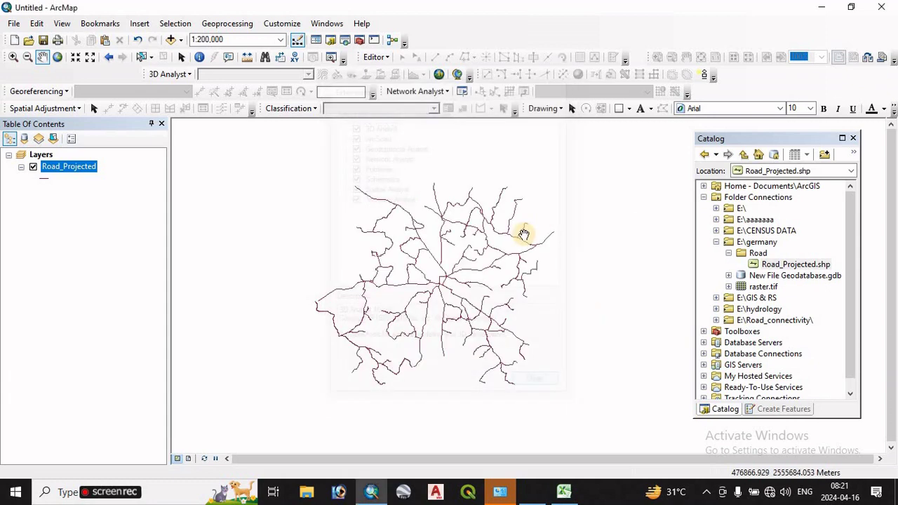
Step: Start a new network dataset from Road_Projected.shp, keeping the name Road_Projected_ND and choosing not to model turns
left_click(775, 266)
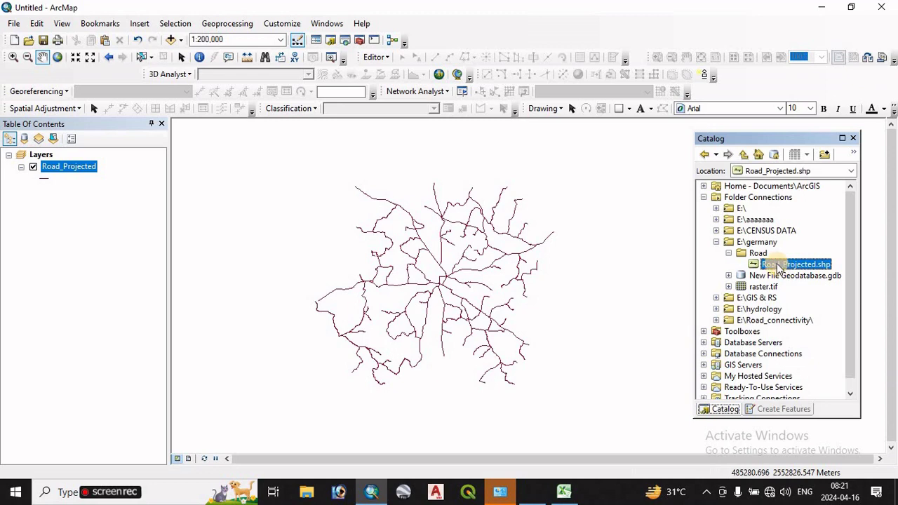
right_click(779, 267)
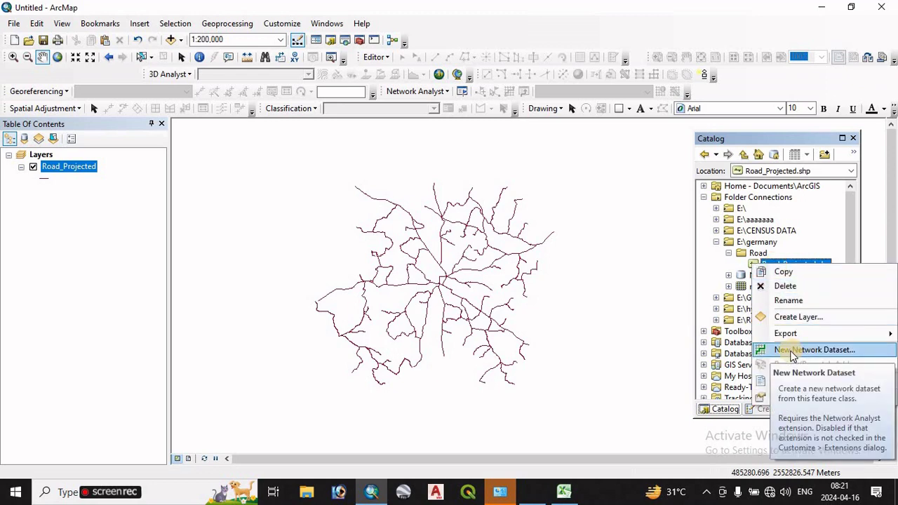
left_click(793, 351)
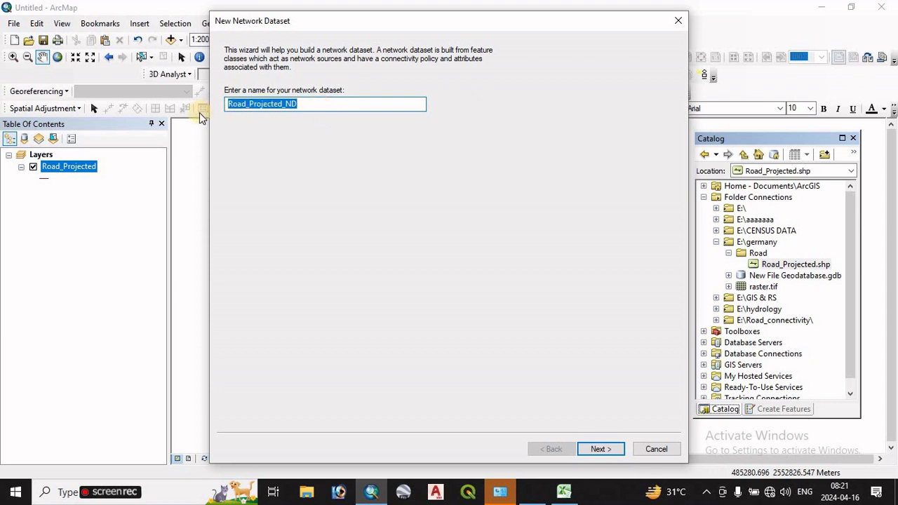
left_click(600, 453)
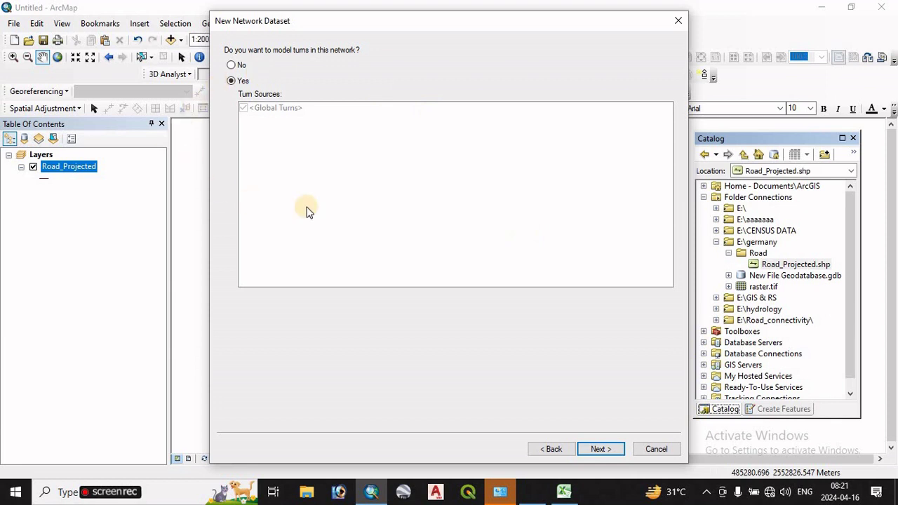
left_click(230, 65)
left_click(613, 450)
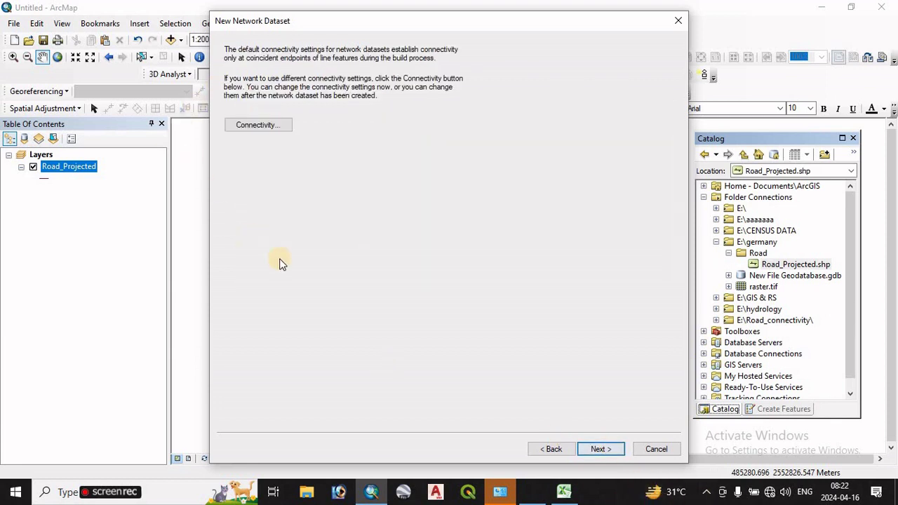
Step: Create the network dataset with default connectivity, no elevation model, the Length cost attribute in meters and no driving directions
left_click(589, 451)
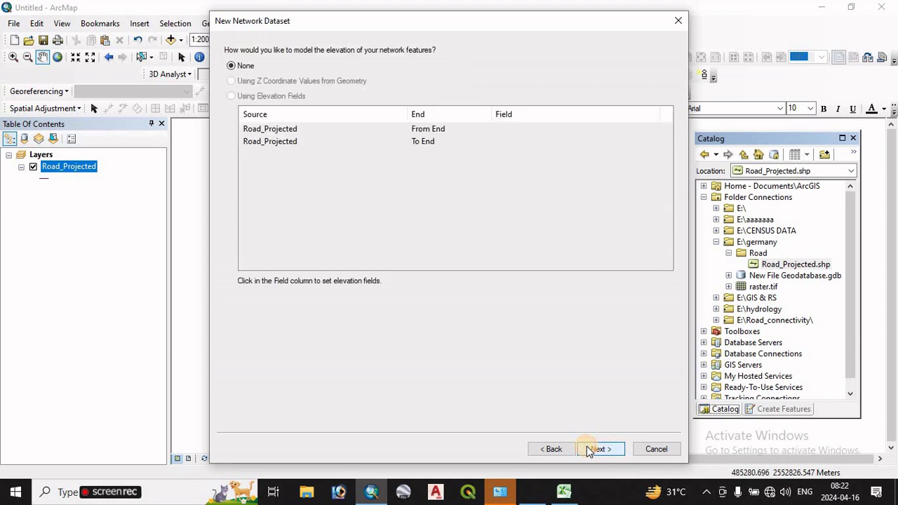
left_click(598, 451)
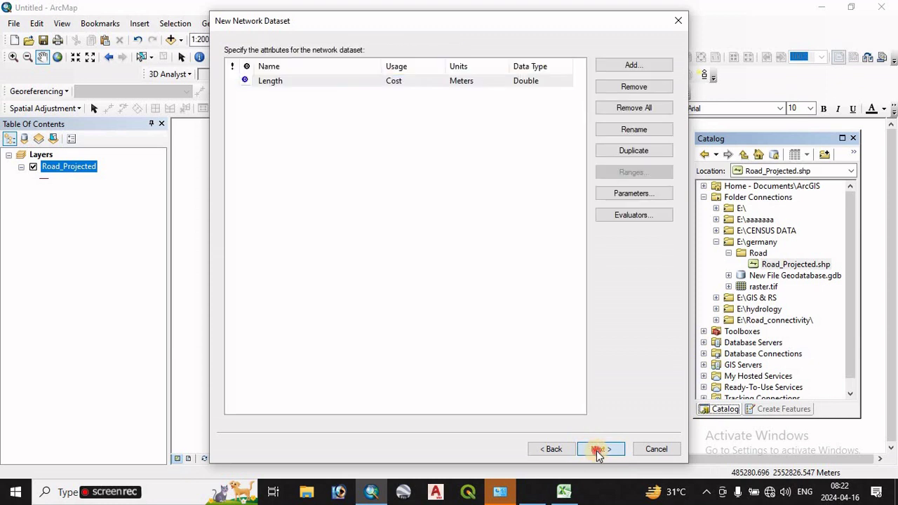
left_click(597, 450)
left_click(598, 450)
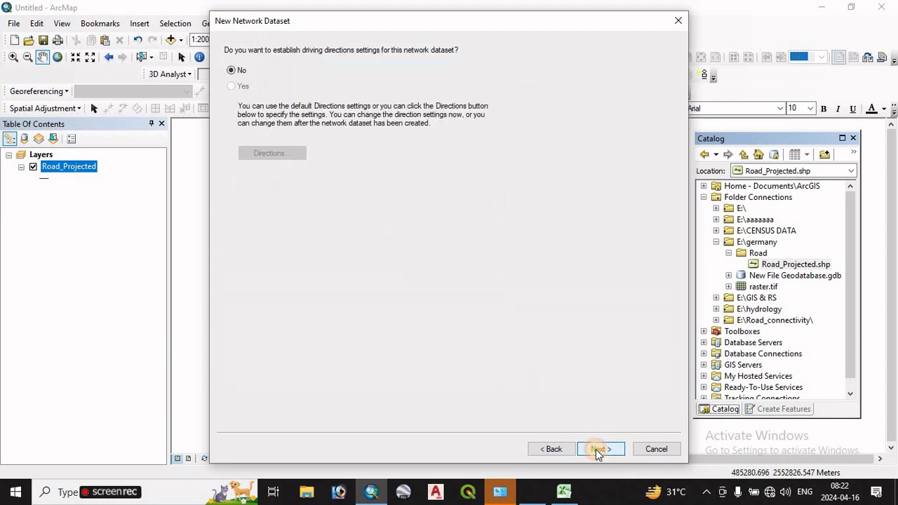
left_click(597, 451)
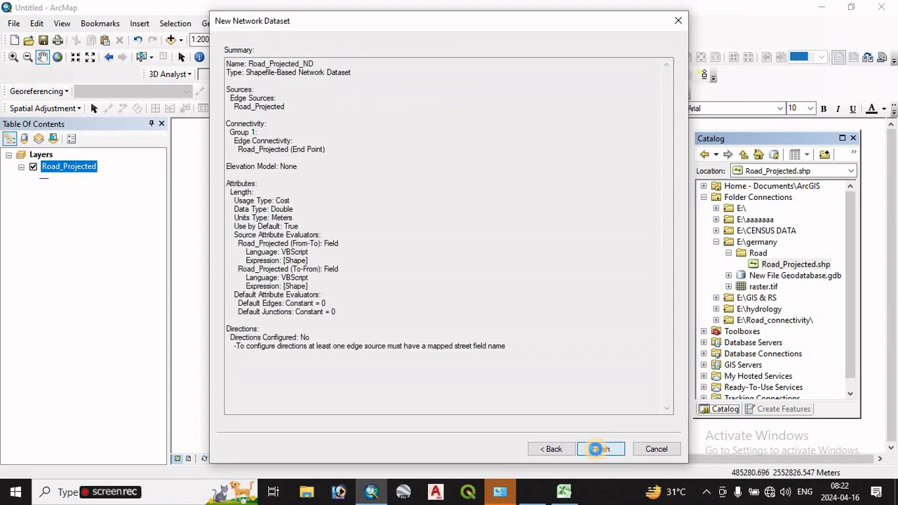
left_click(596, 450)
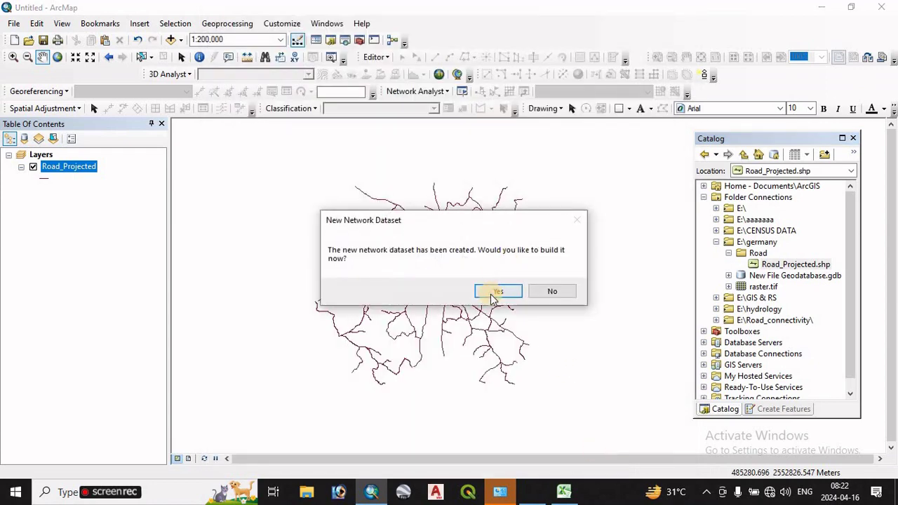
Step: Build the new network dataset and add all its participating feature classes to the map
left_click(493, 293)
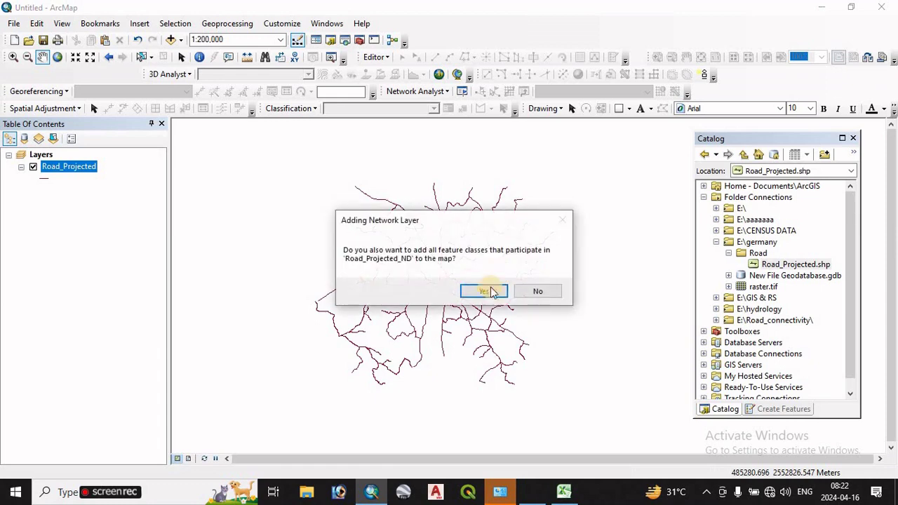
left_click(493, 292)
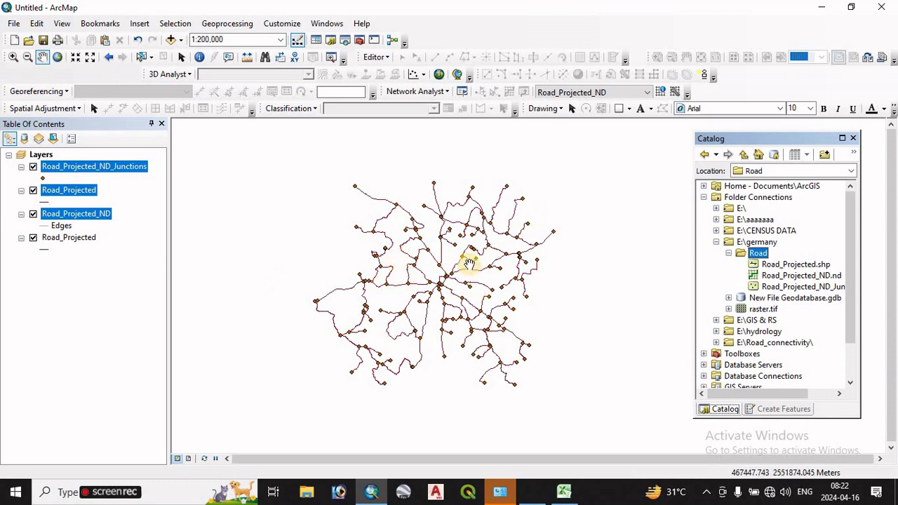
scroll(460, 261, "up", 1)
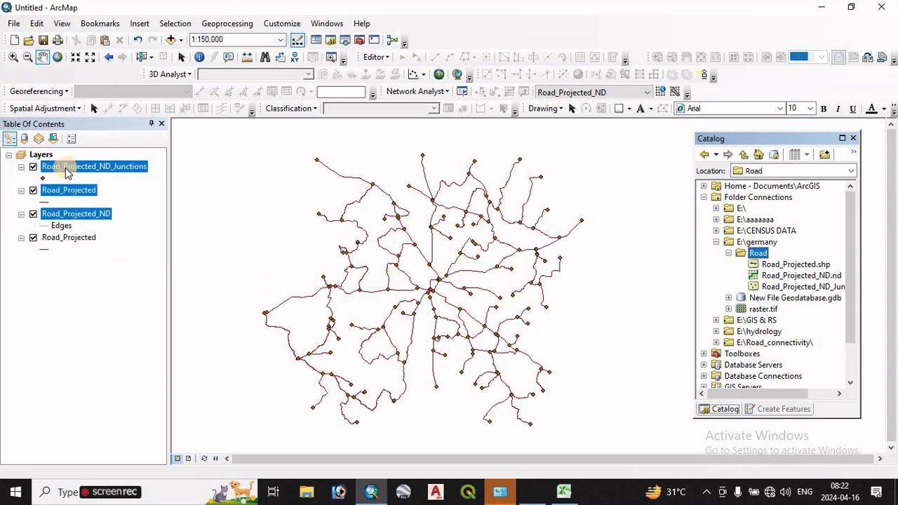
Step: Turn off the duplicate Road_Projected layer listed below the Road_Projected_ND layer
right_click(65, 219)
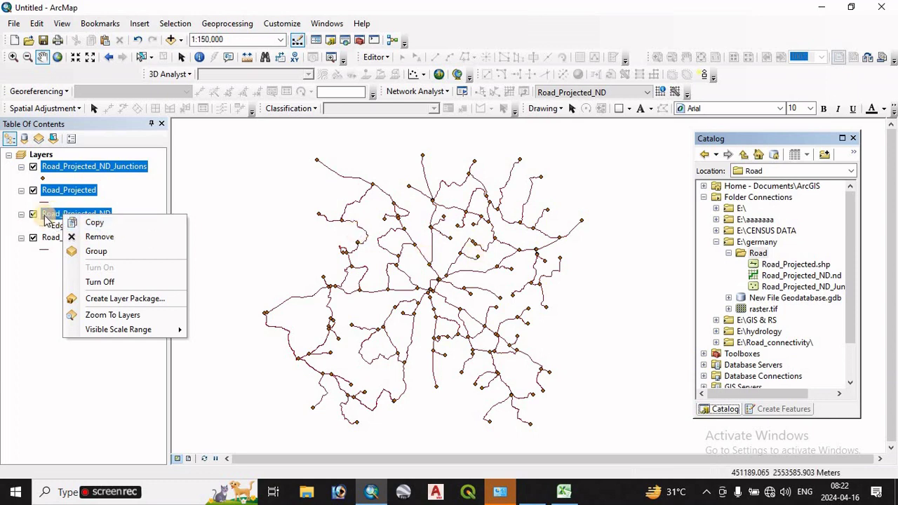
left_click(32, 272)
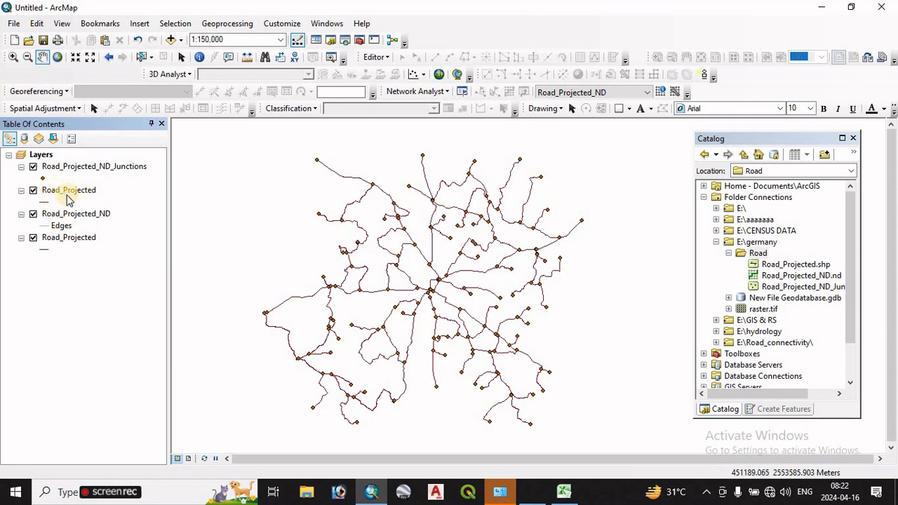
left_click(32, 237)
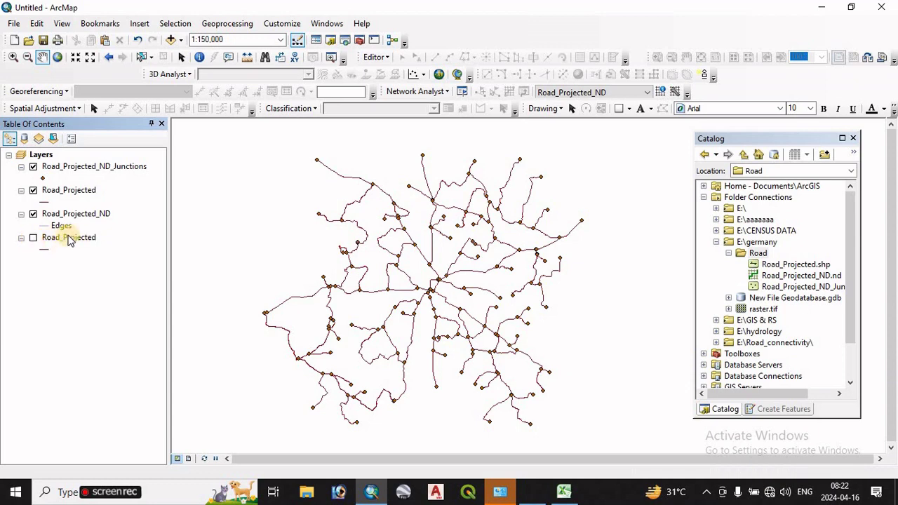
left_click(33, 191)
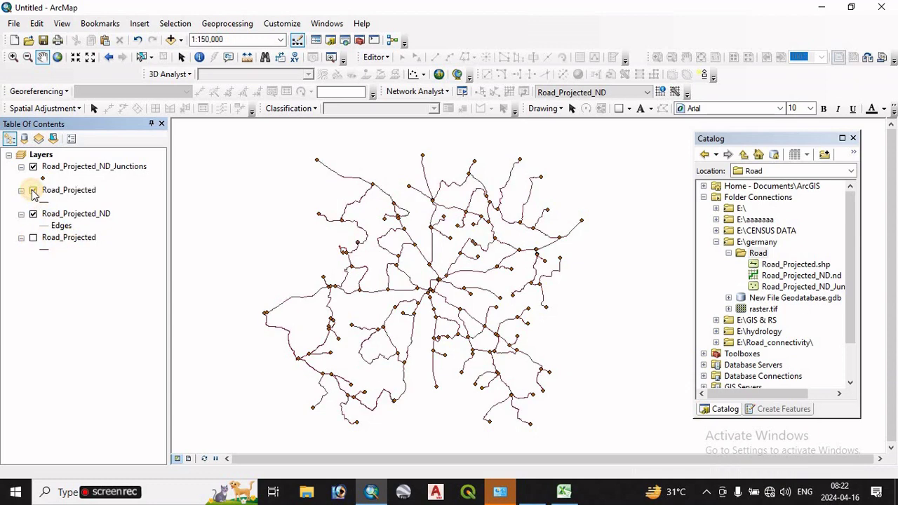
Step: Check the record count in the visible Road_Projected layer's attribute table and enter 169 under e in cell A2 of the Excel worksheet
right_click(69, 194)
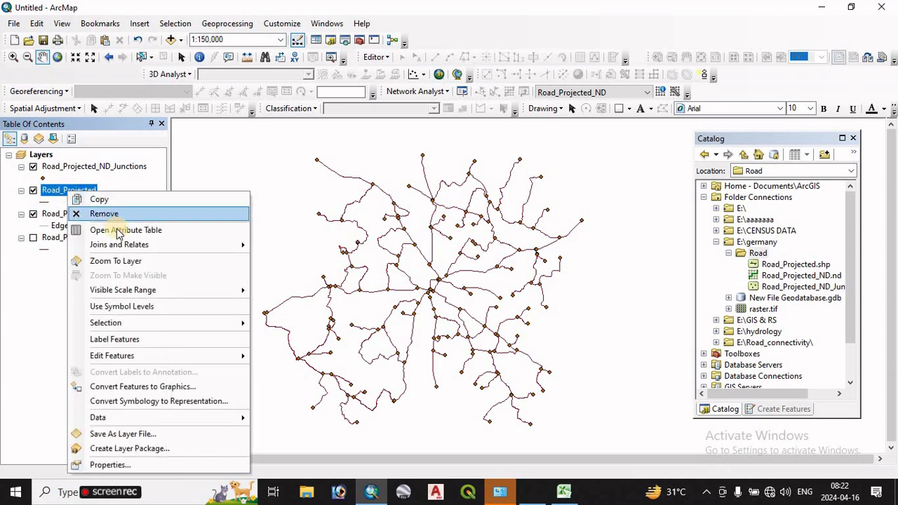
left_click(121, 231)
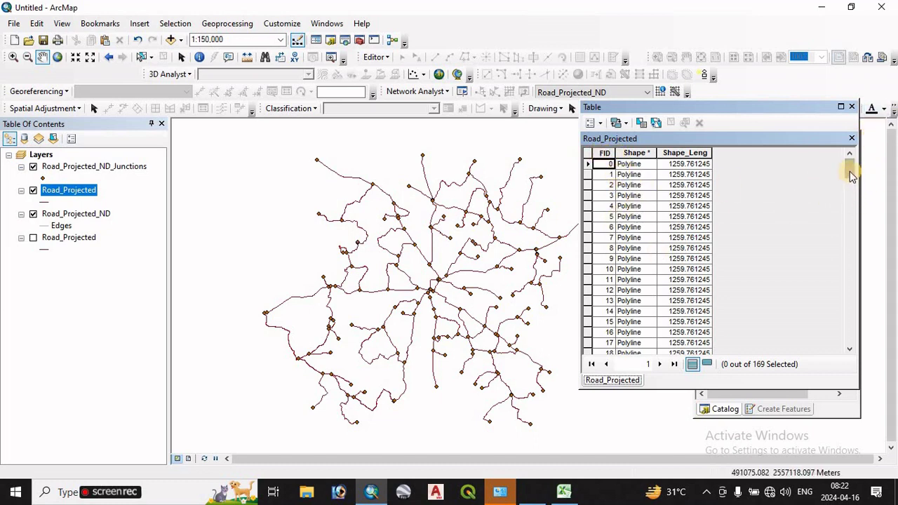
left_click_drag(851, 176, 821, 323)
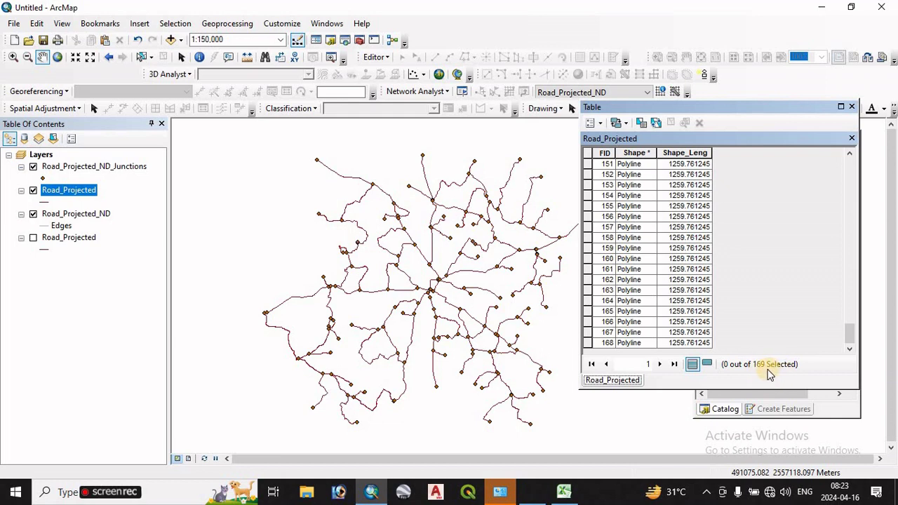
left_click(563, 491)
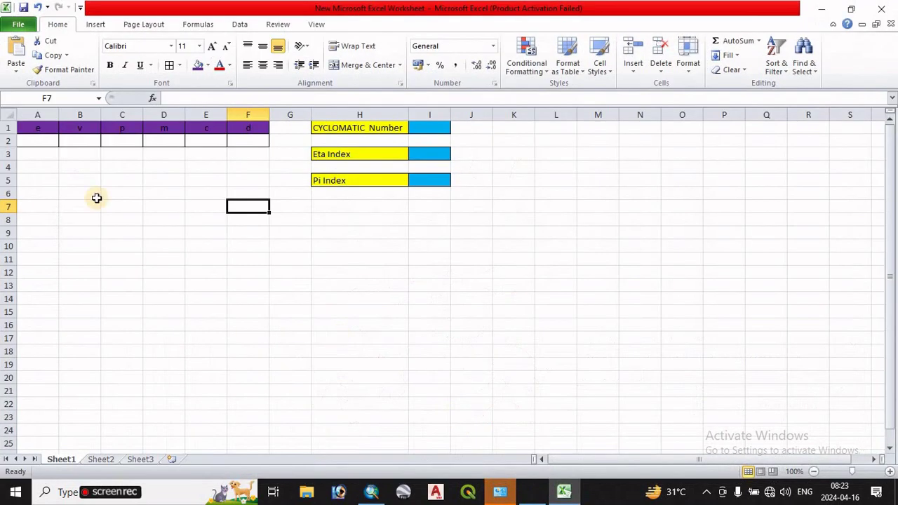
left_click(40, 142)
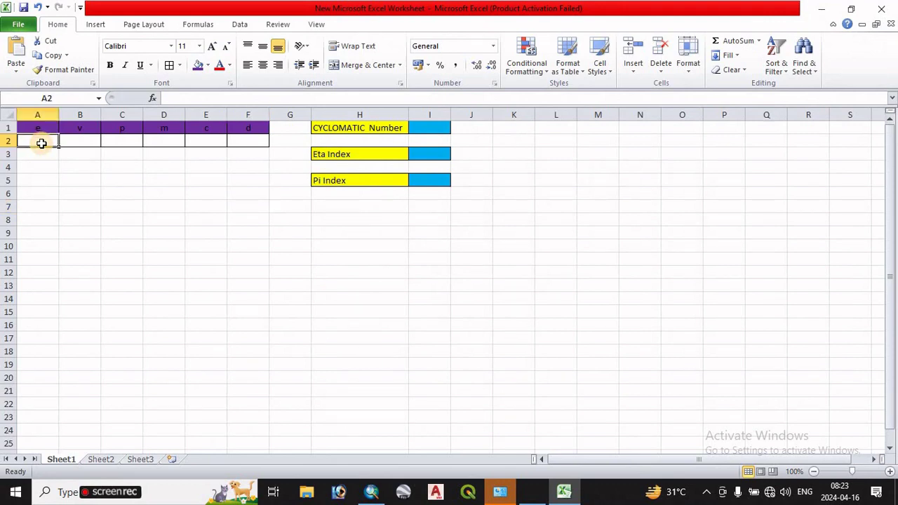
type("169")
Step: Return to ArcMap, close the road attribute table and inspect the network junctions on the map
left_click(371, 492)
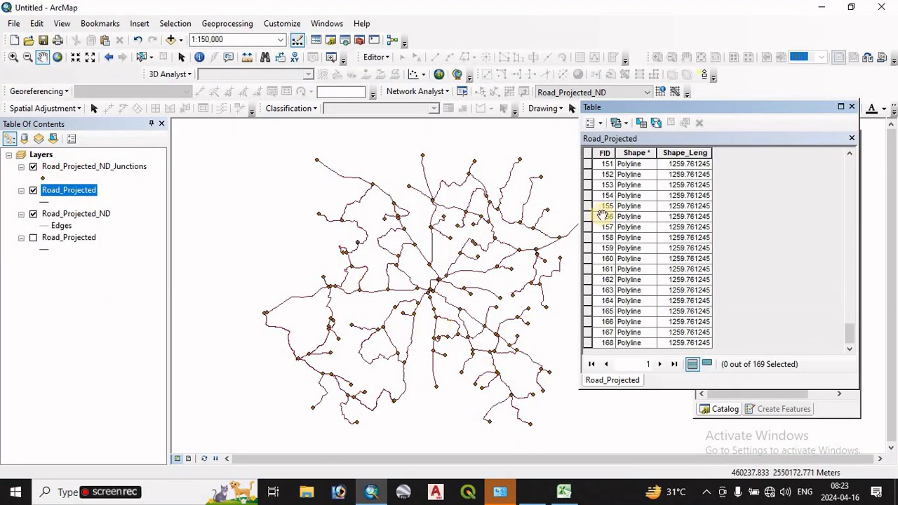
left_click(852, 107)
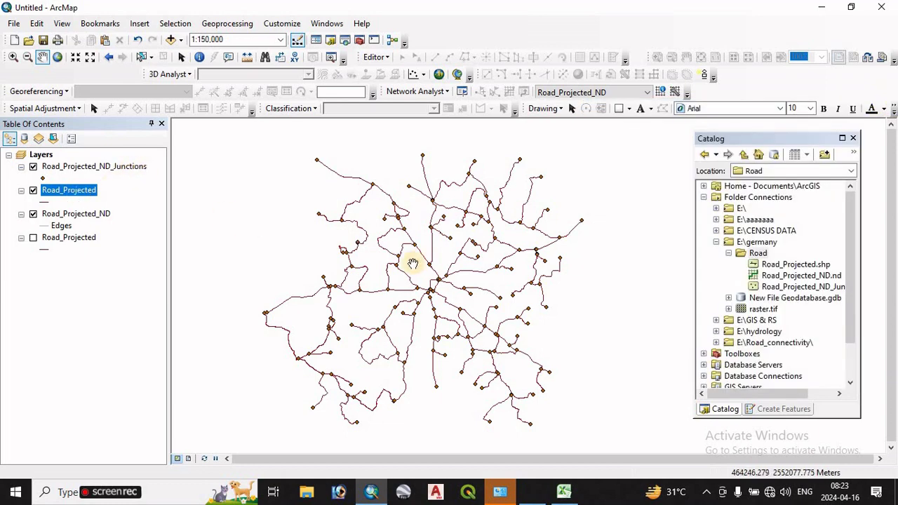
scroll(402, 258, "down", 5)
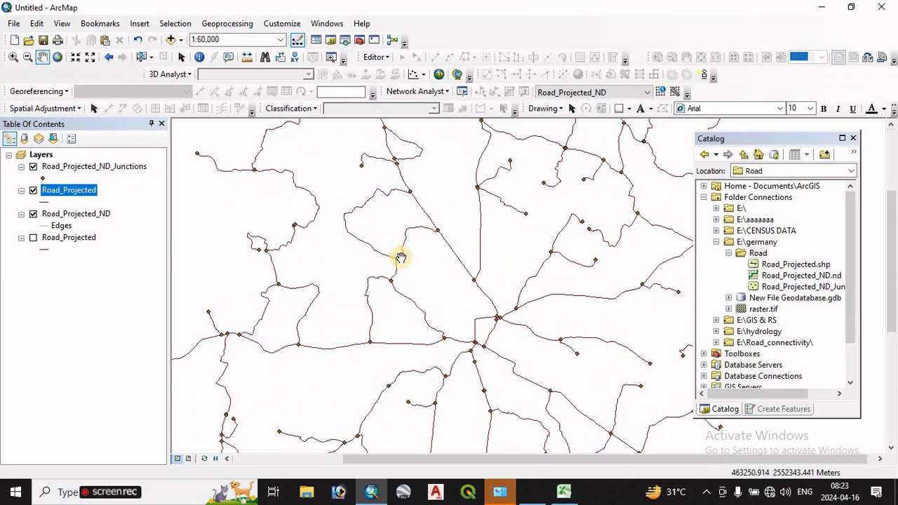
scroll(402, 258, "down", 2)
Step: Select the empty v cell B2 in the Excel worksheet and consult the image of network index formulas and abbreviations
left_click(558, 496)
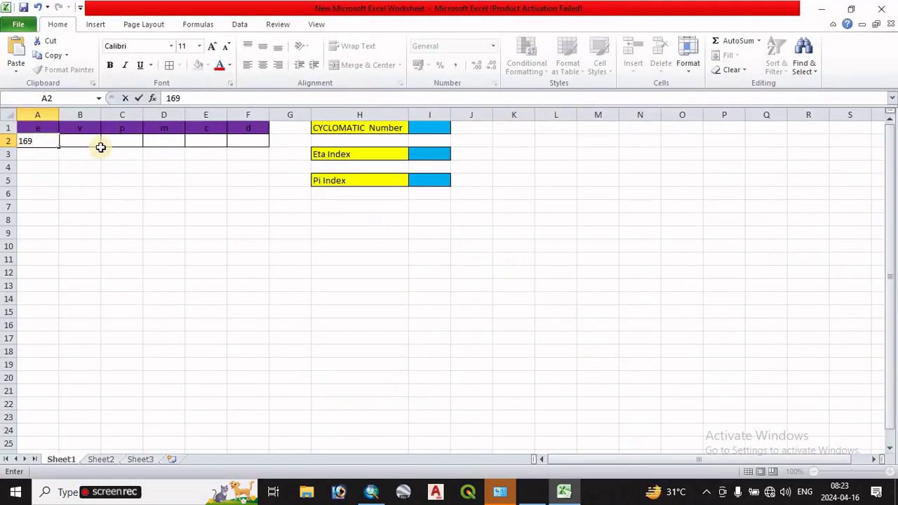
left_click(502, 495)
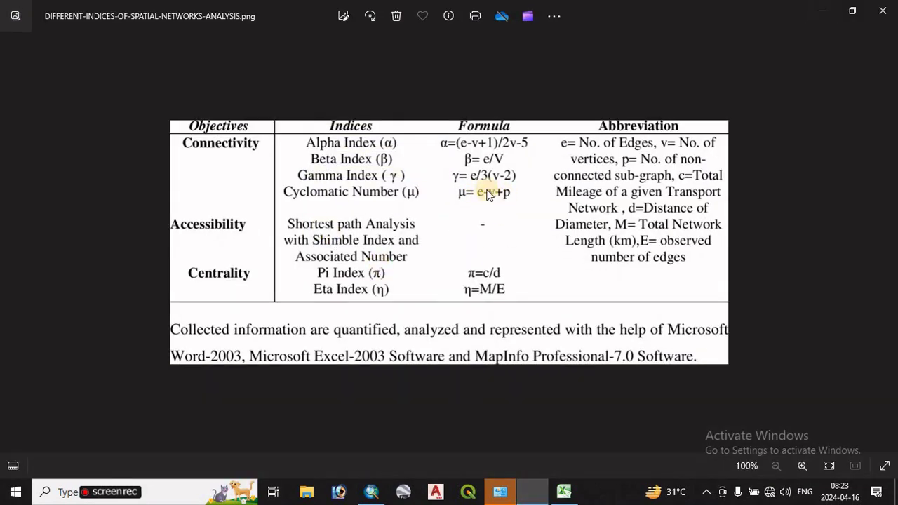
left_click(562, 493)
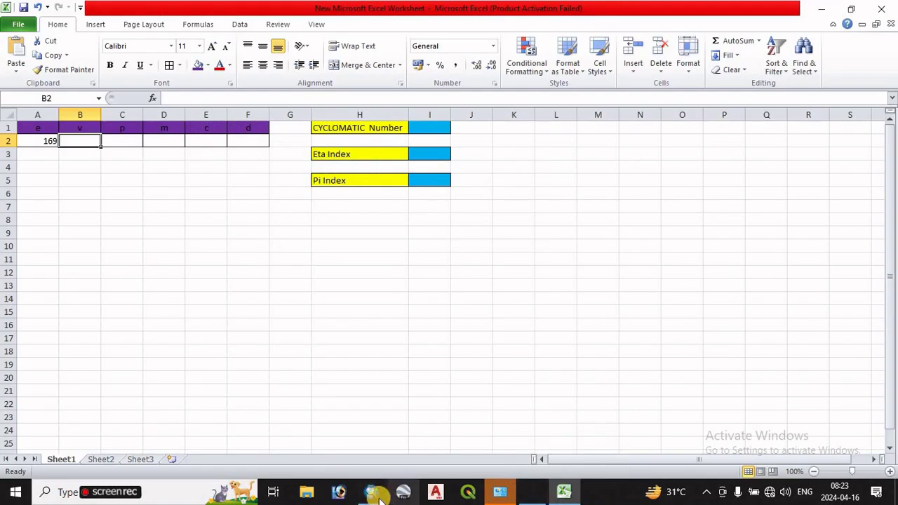
Step: Check the record count in the Road_Projected_ND_Junctions attribute table in ArcMap and enter 172 under v in cell B2 of the Excel worksheet
left_click(372, 492)
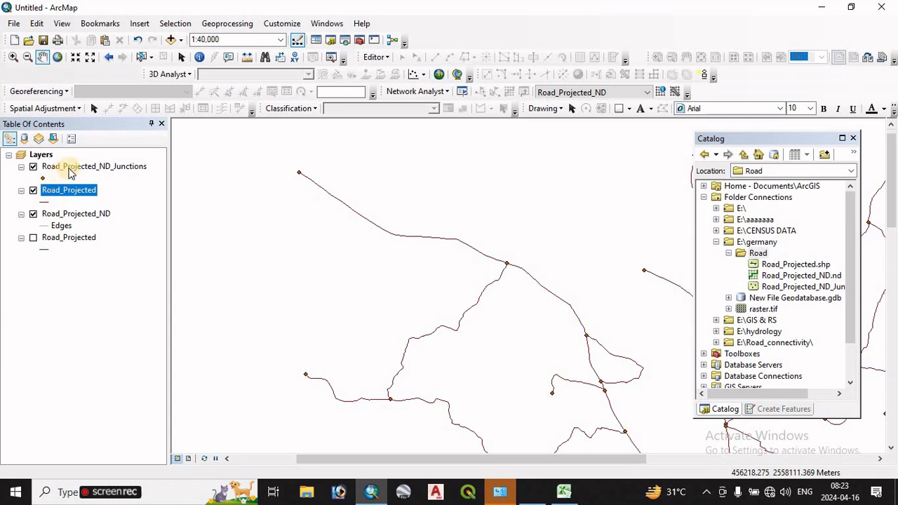
right_click(71, 168)
left_click(127, 205)
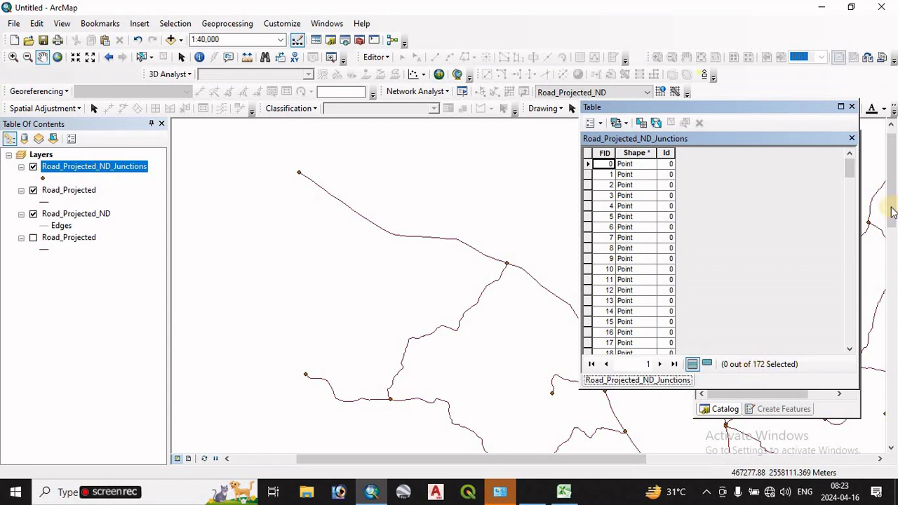
left_click_drag(849, 173, 828, 362)
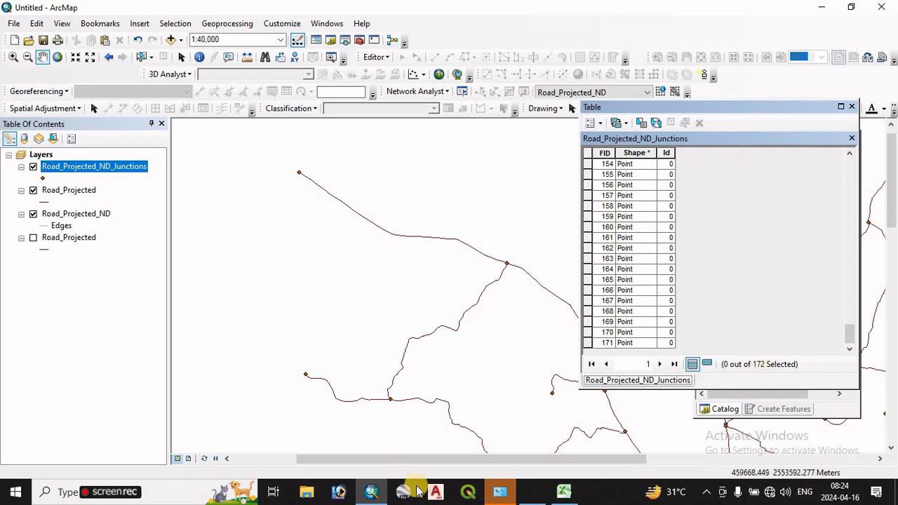
left_click(564, 491)
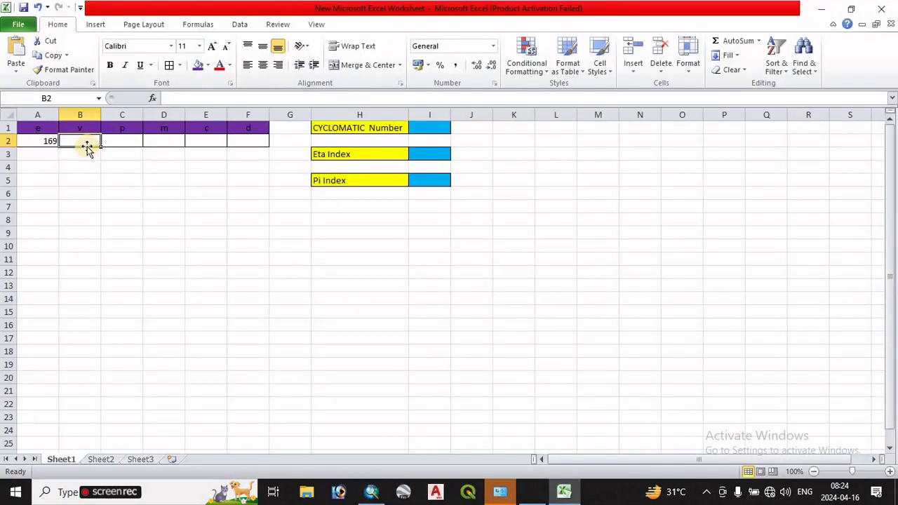
type("17")
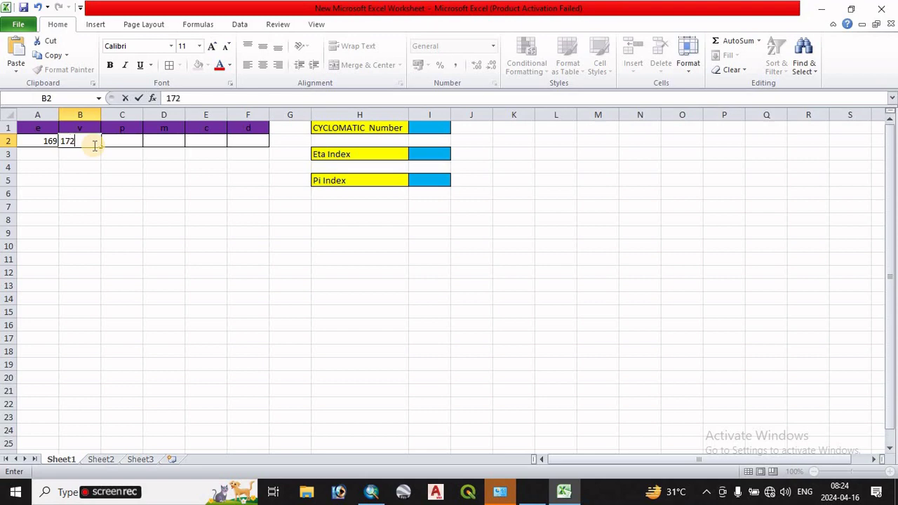
type("2")
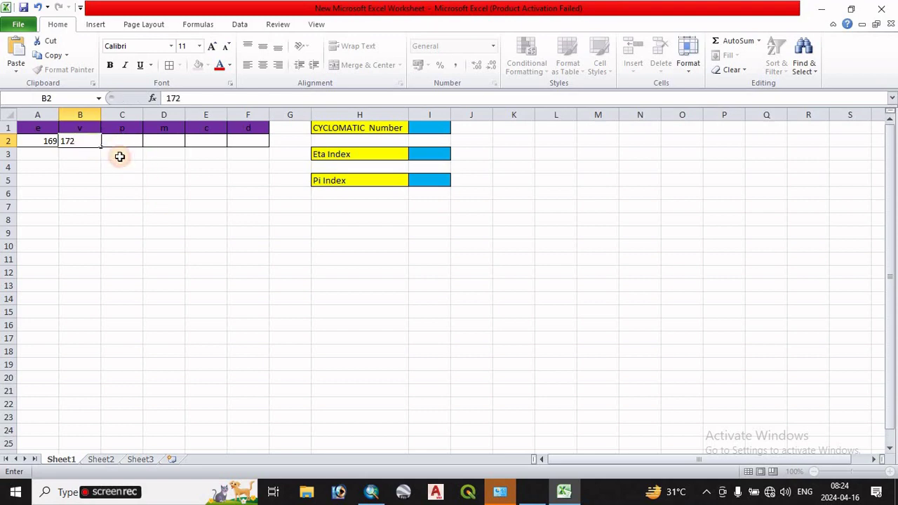
left_click(126, 147)
Step: Consult the image of index abbreviations, then close the junctions attribute table in ArcMap and inspect the whole road network for non-connected sub-graphs
left_click(518, 477)
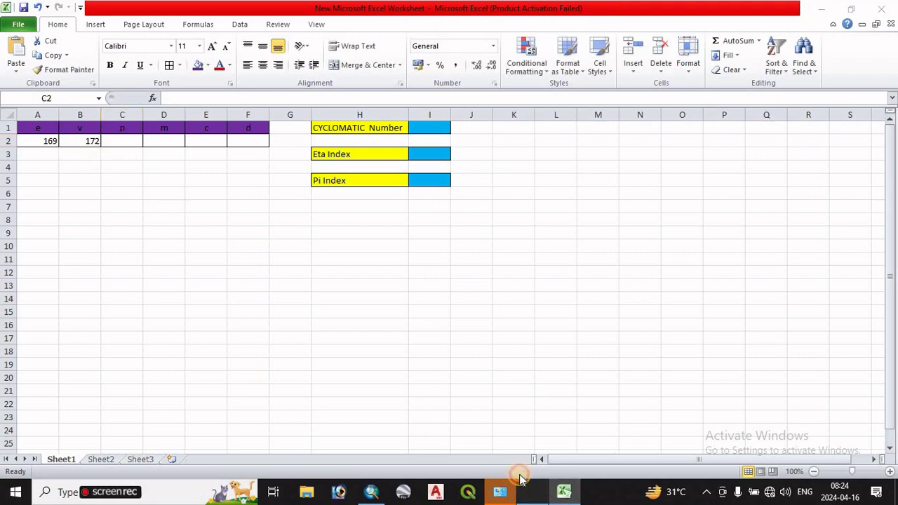
left_click(469, 491)
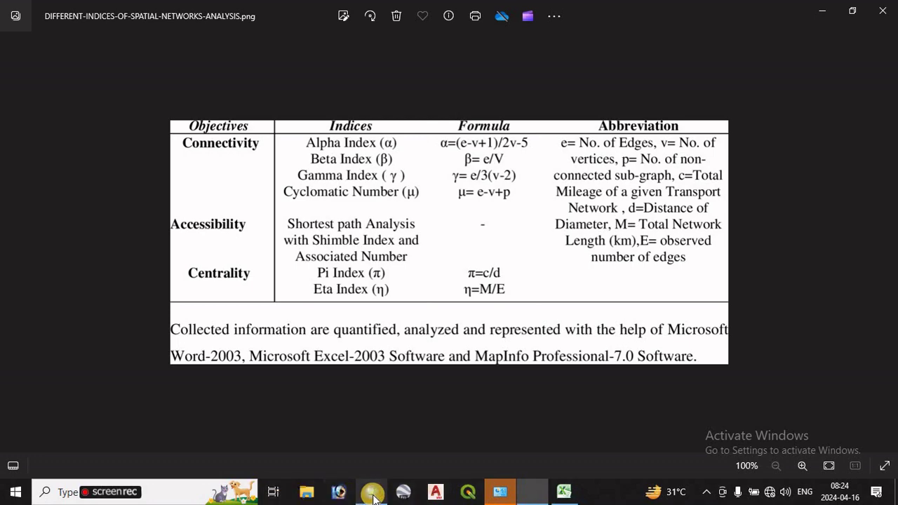
left_click(373, 492)
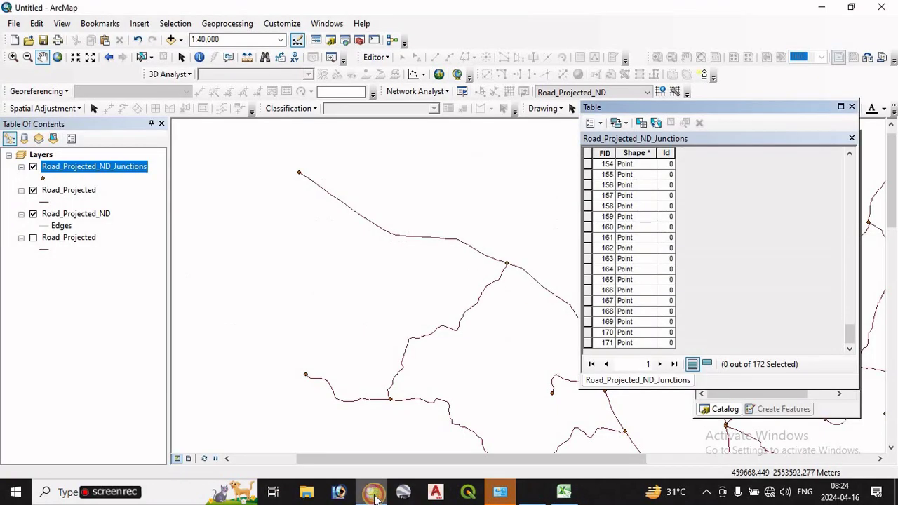
left_click(853, 108)
scroll(517, 361, "down", 3)
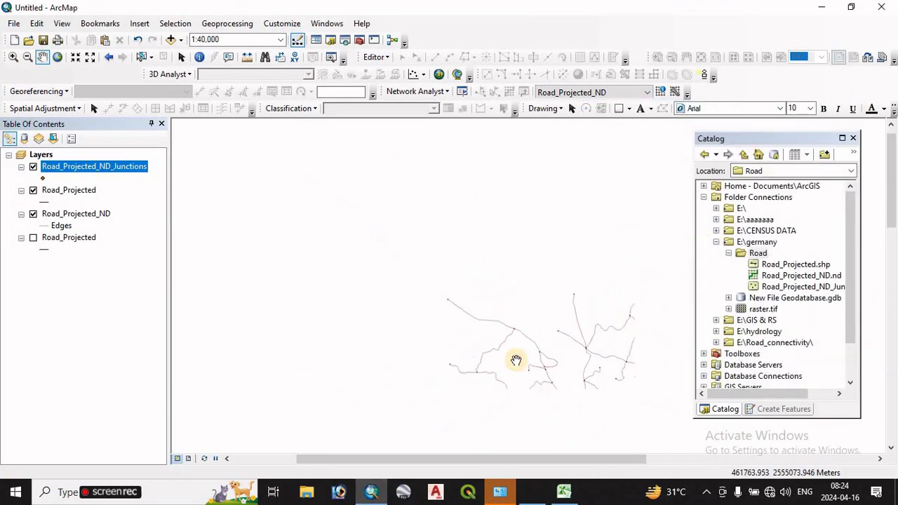
left_click_drag(568, 393, 544, 210)
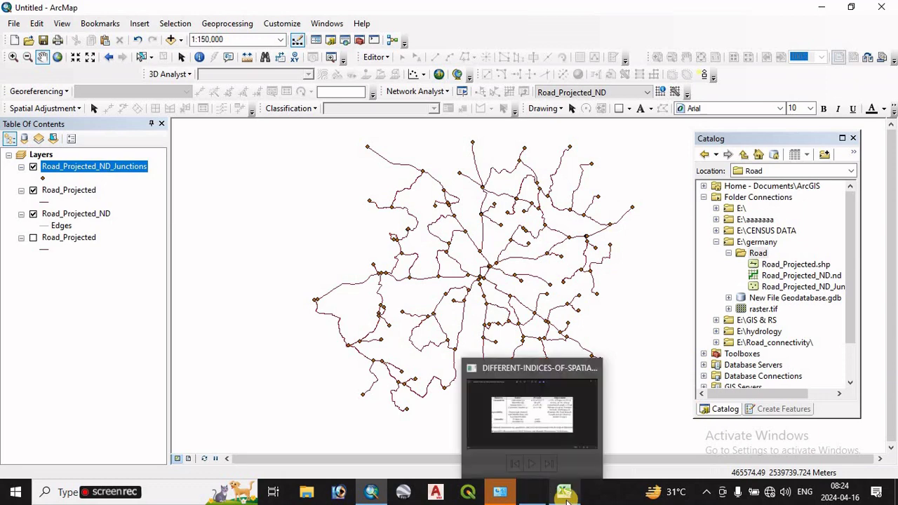
Step: Switch to the Excel worksheet and enter 1 under p in cell C2
left_click(563, 491)
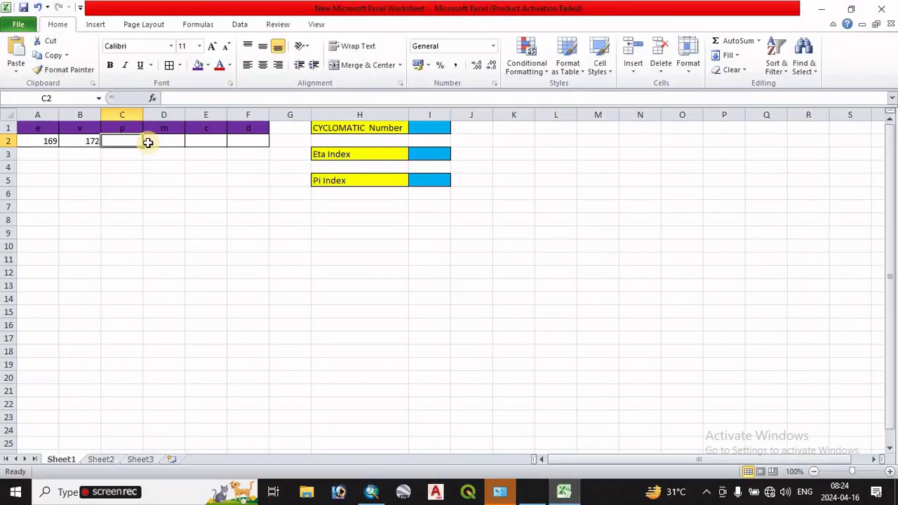
type("1")
left_click(146, 218)
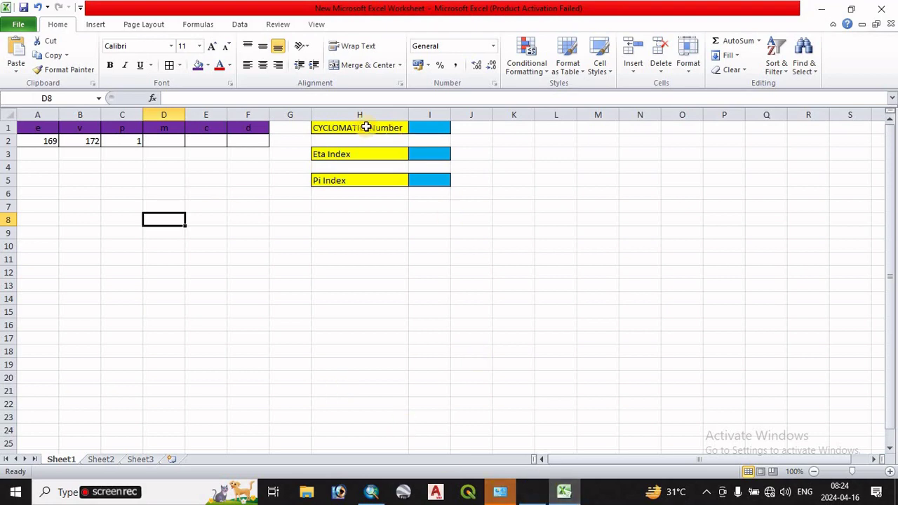
Step: Consult the cyclomatic number formula in the image and enter =(A2-B2)+1 in cell I1 of the Excel worksheet
left_click(528, 492)
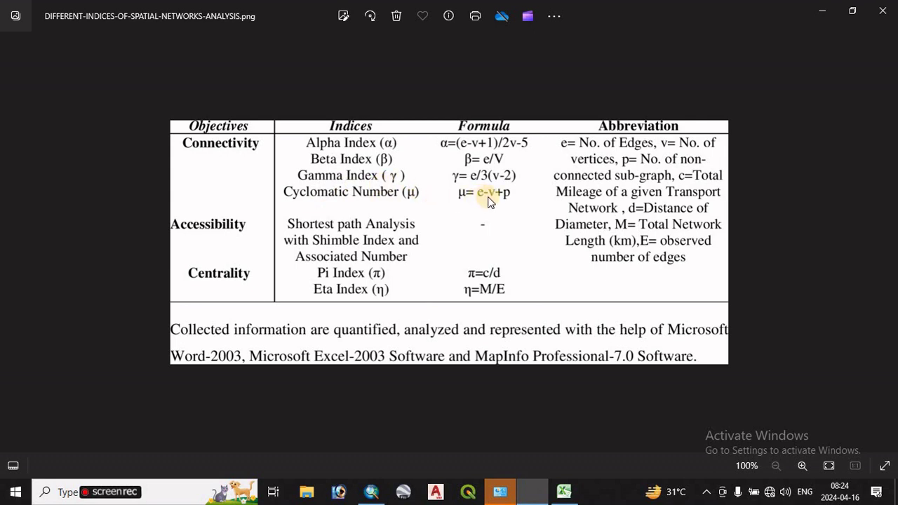
left_click(563, 491)
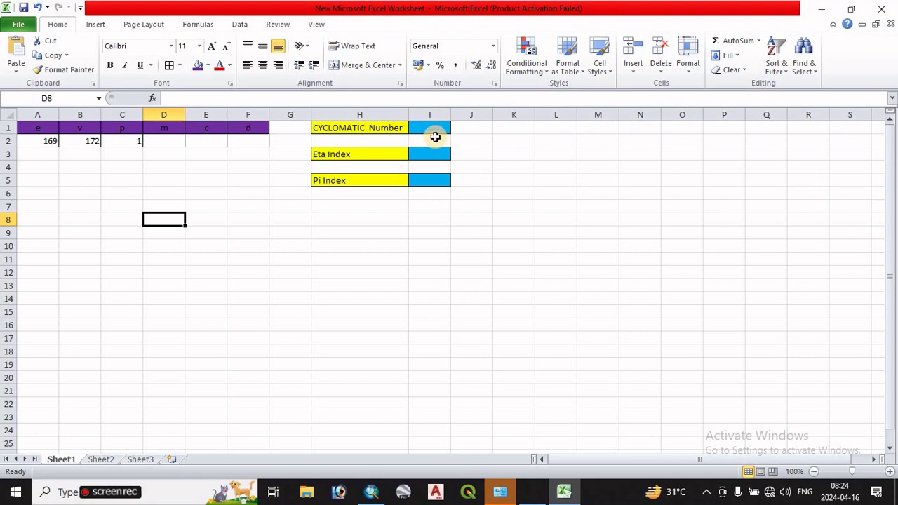
left_click(431, 129)
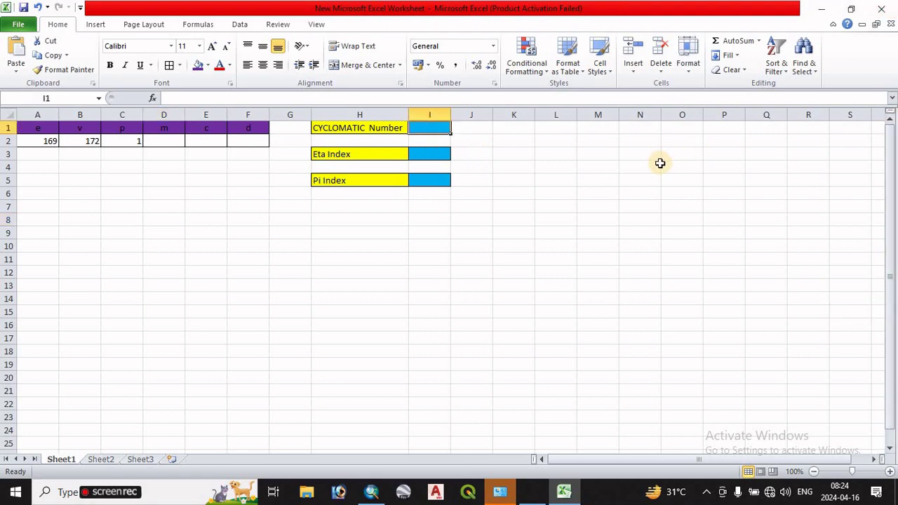
type("=")
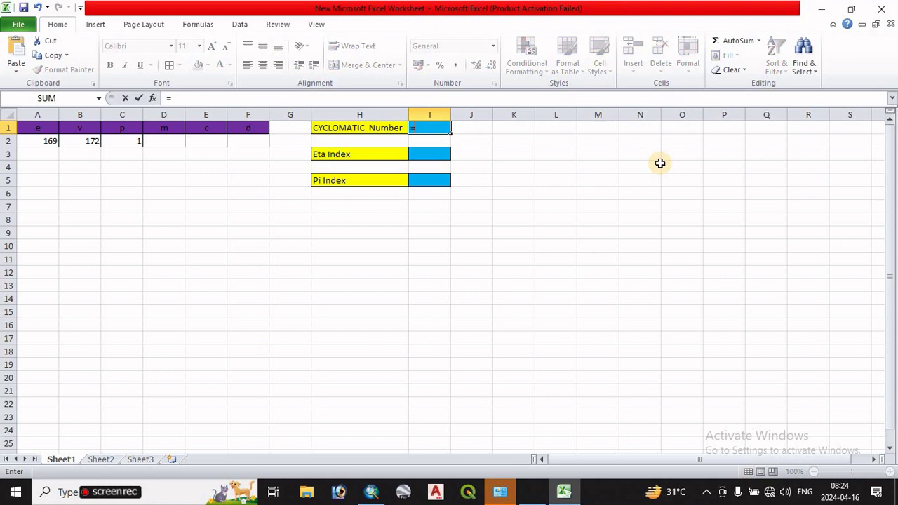
left_click(36, 139)
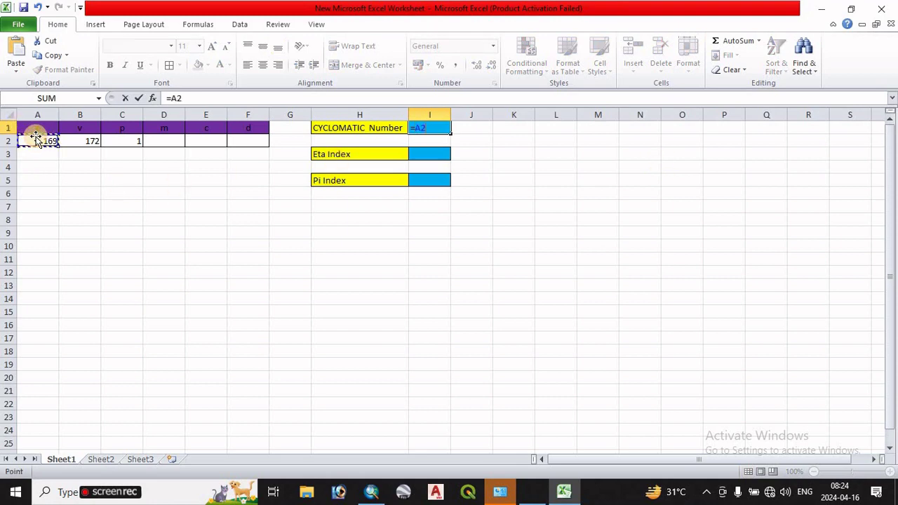
left_click(85, 139)
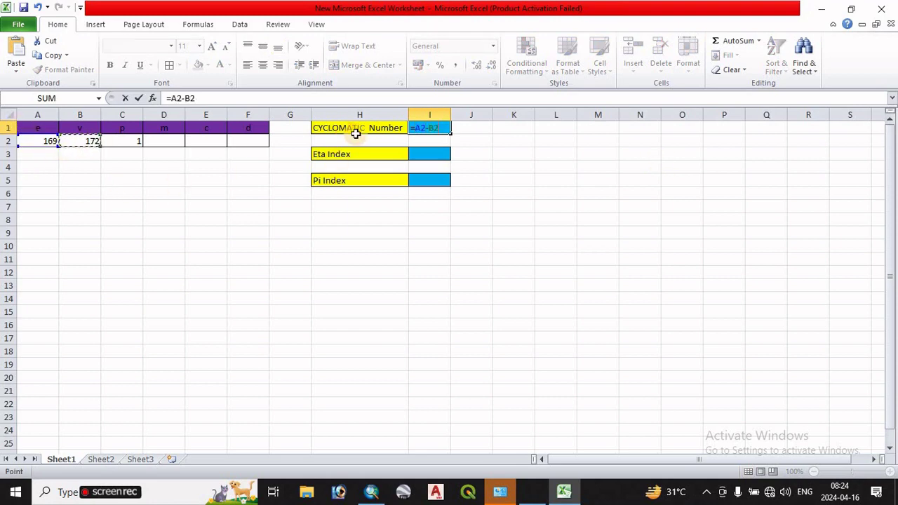
left_click(172, 98)
type("(")
left_click(199, 98)
type(")")
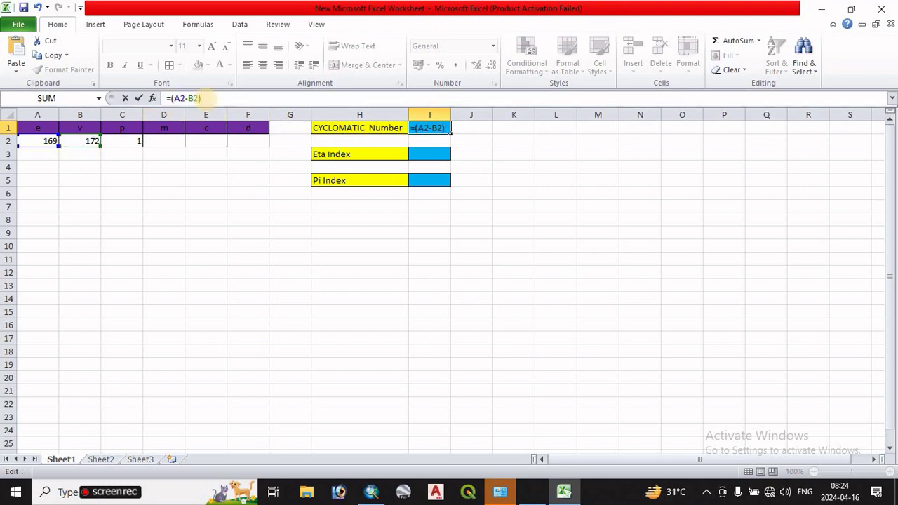
type("+1")
key("Return")
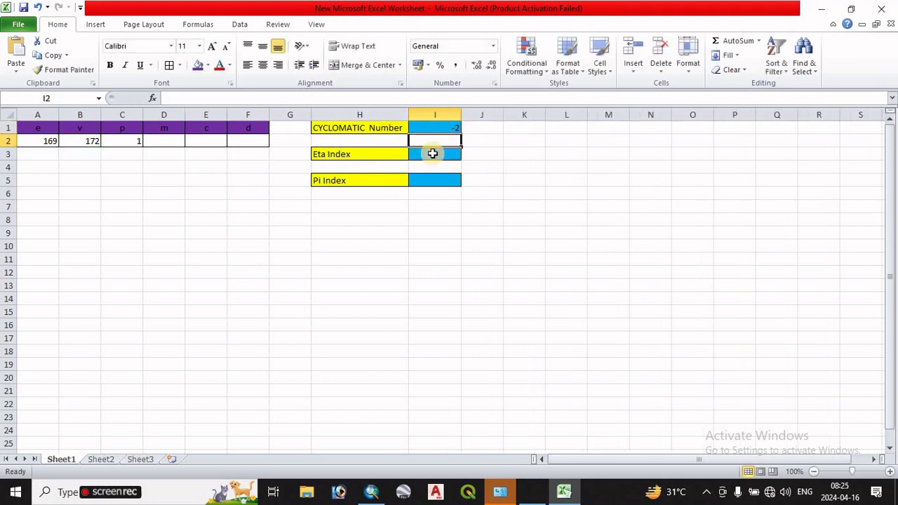
Step: Check the Eta index formula in the image, switch to ArcMap and open the visible Road_Projected layer's attribute table
key("alt+Tab")
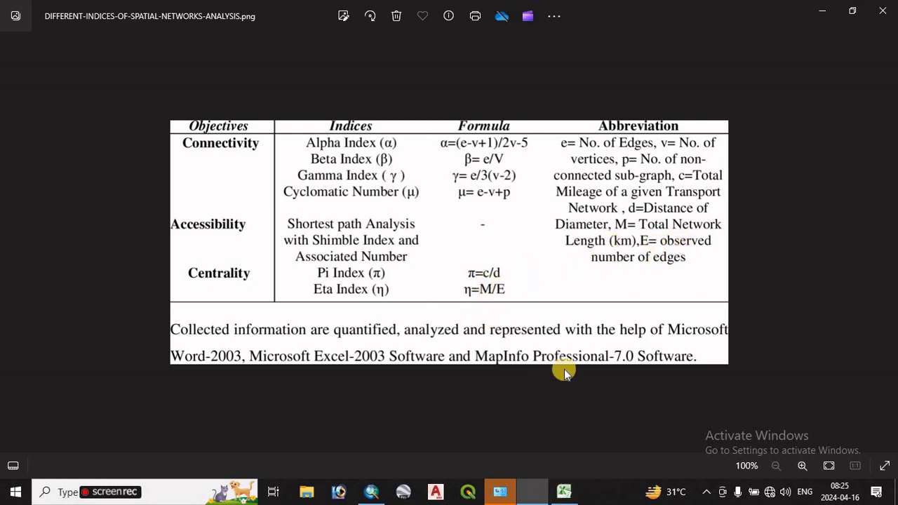
left_click(564, 491)
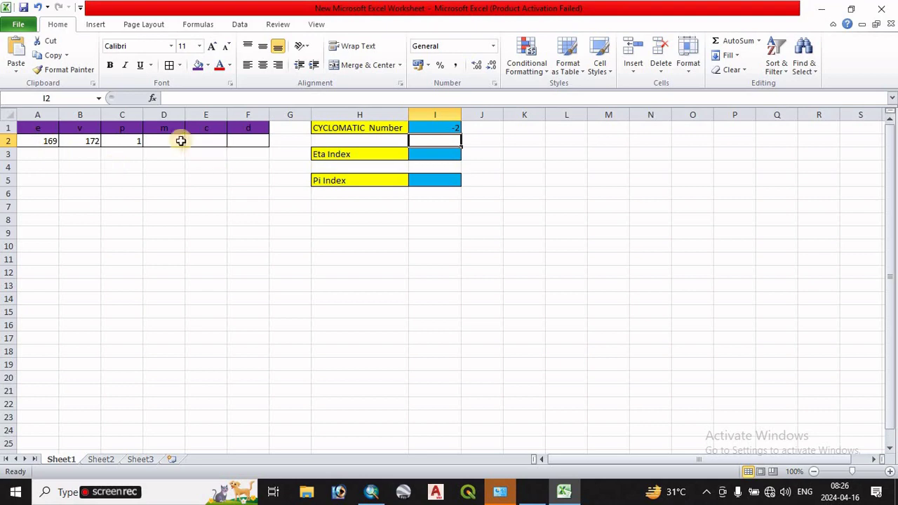
left_click(371, 491)
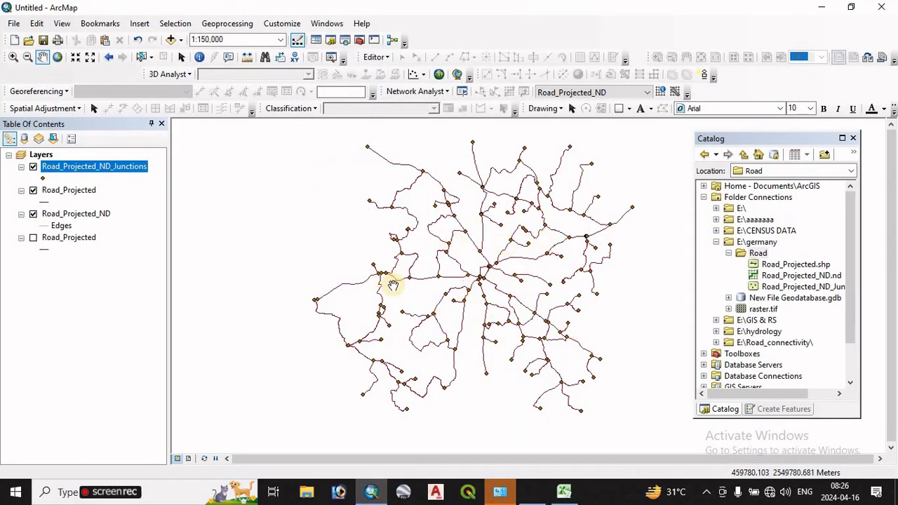
right_click(67, 194)
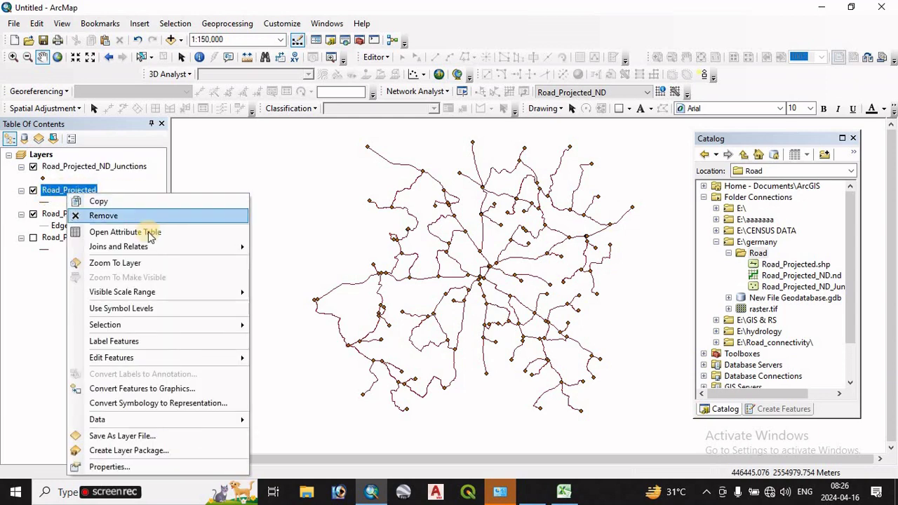
left_click(108, 231)
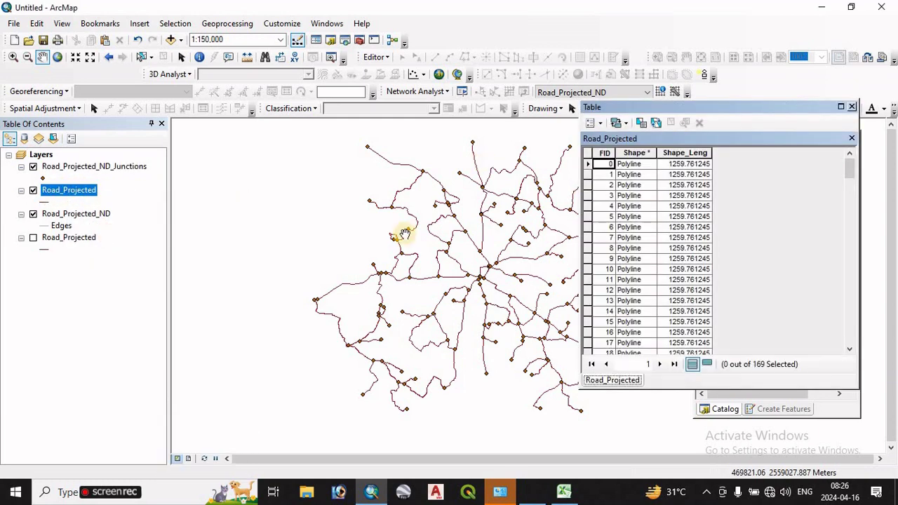
Step: Add a field named Length of type Double to the Road_Projected attribute table
left_click(598, 124)
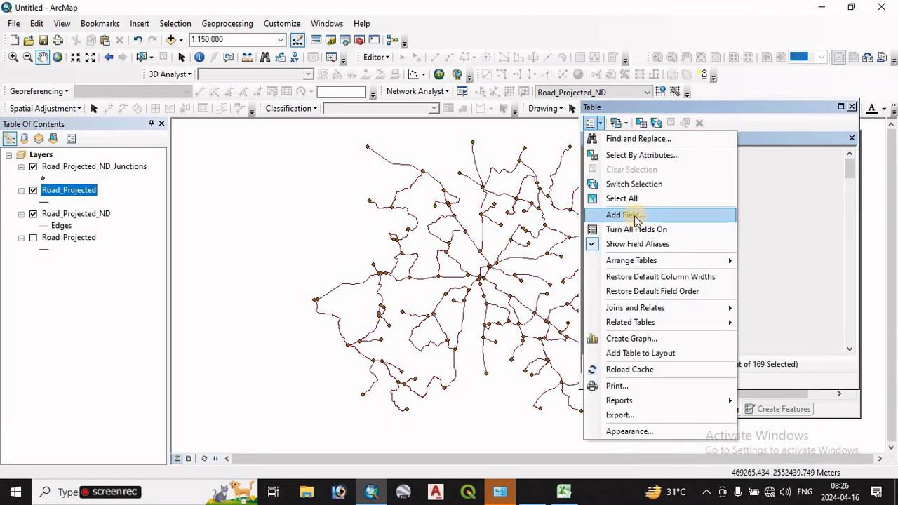
left_click(631, 214)
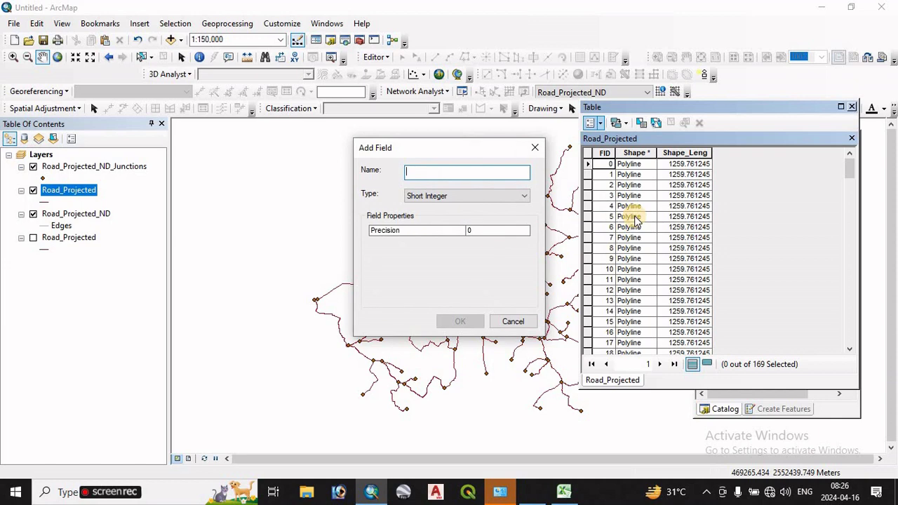
type("L")
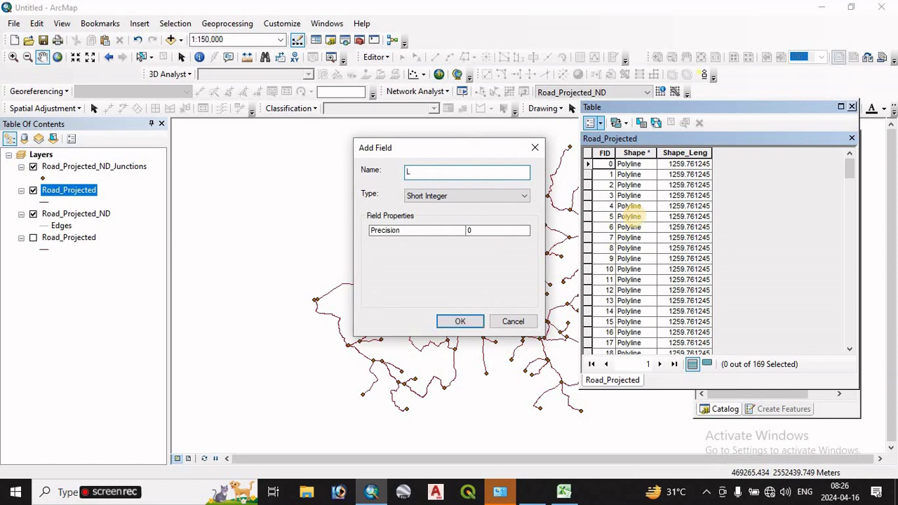
type("ength")
left_click(491, 197)
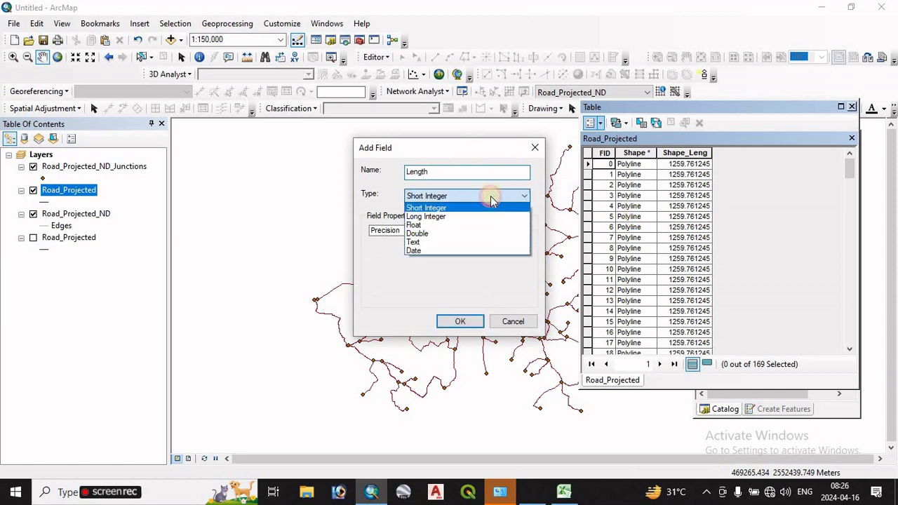
left_click(421, 230)
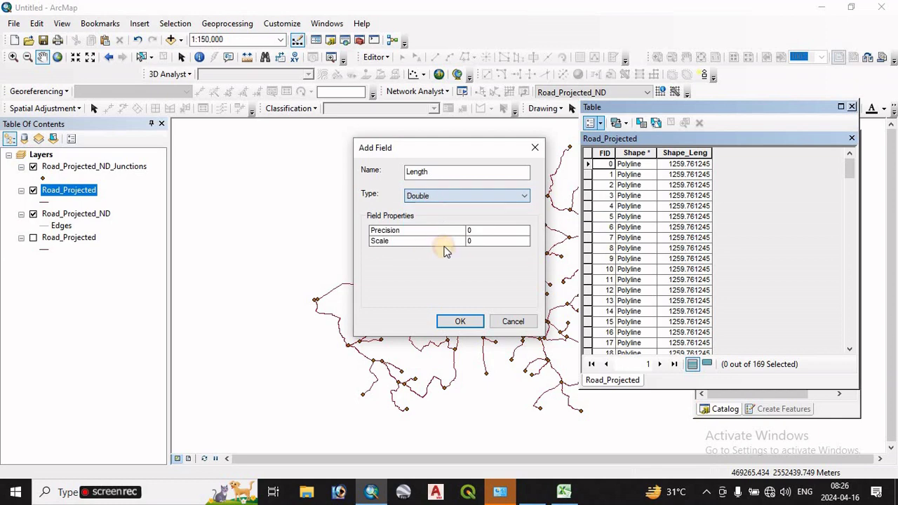
left_click(460, 321)
Step: Calculate the geometry of the Length field as length in Kilometers [km], using the data source's coordinate system
right_click(744, 153)
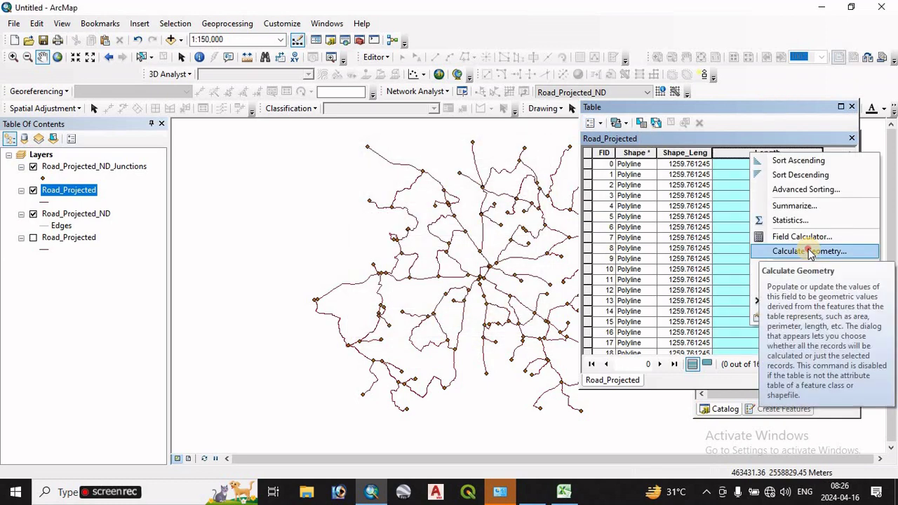
left_click(808, 249)
left_click(415, 295)
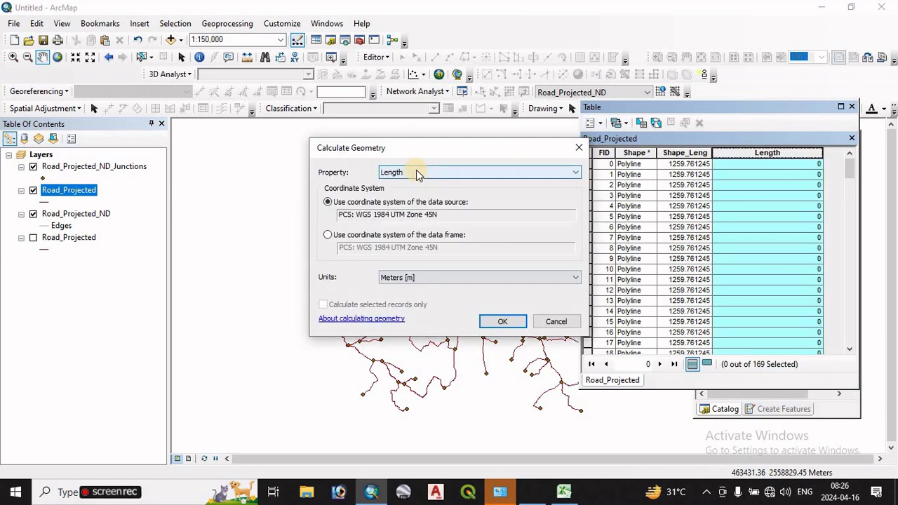
left_click(424, 278)
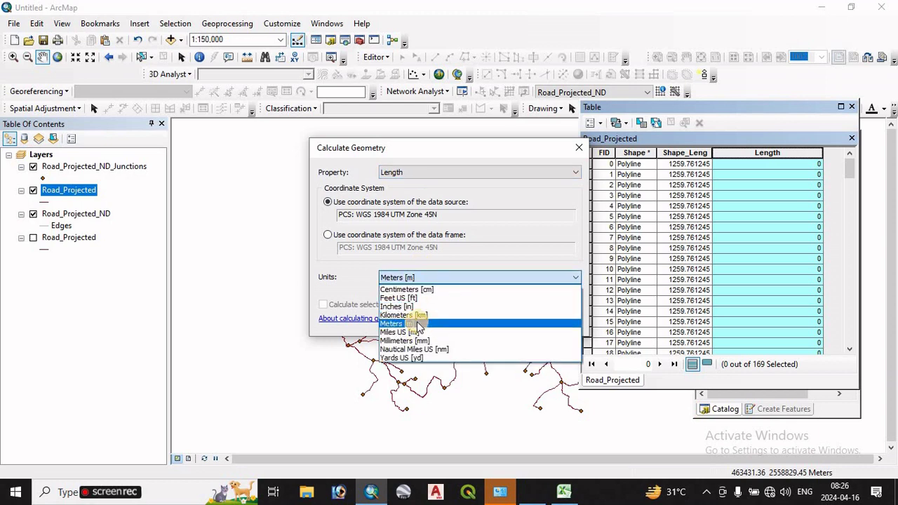
left_click(411, 315)
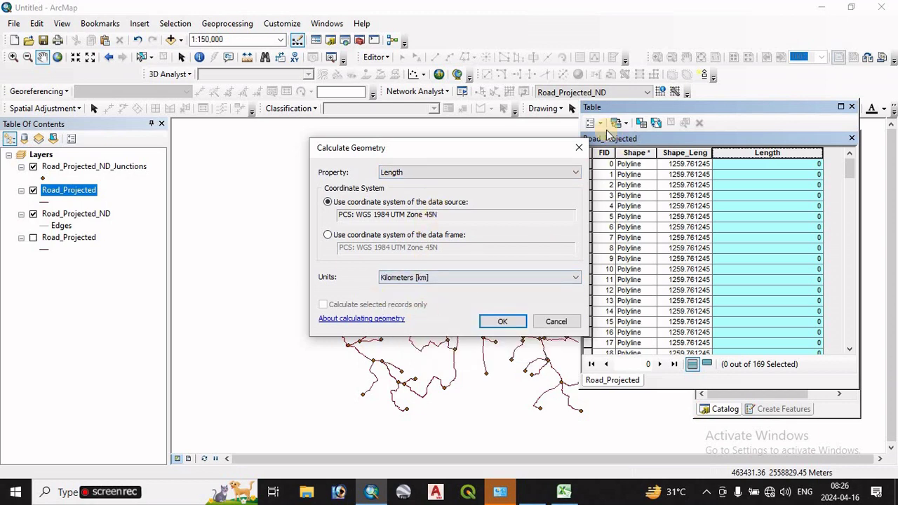
left_click(505, 322)
Step: Copy the Sum value from the Length field's statistics and paste it into cell D2 under m in the Excel worksheet
right_click(765, 153)
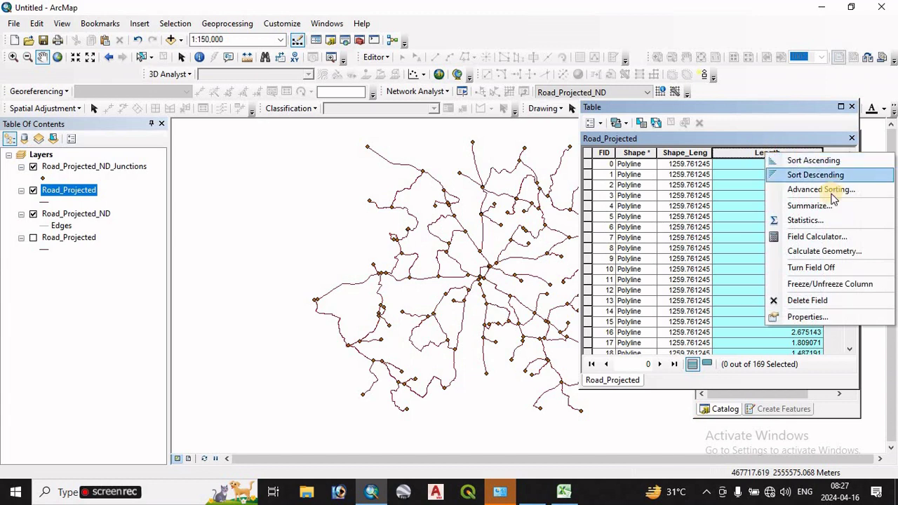
left_click(807, 220)
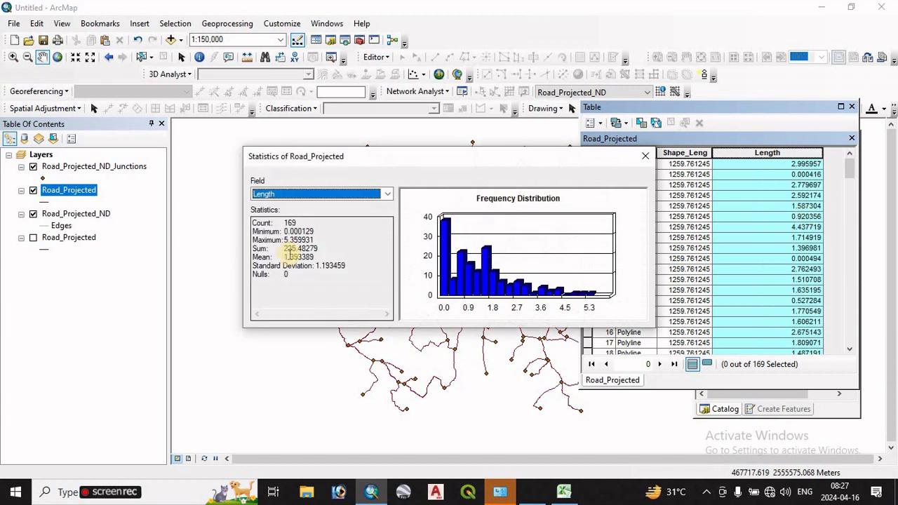
left_click_drag(284, 247, 335, 247)
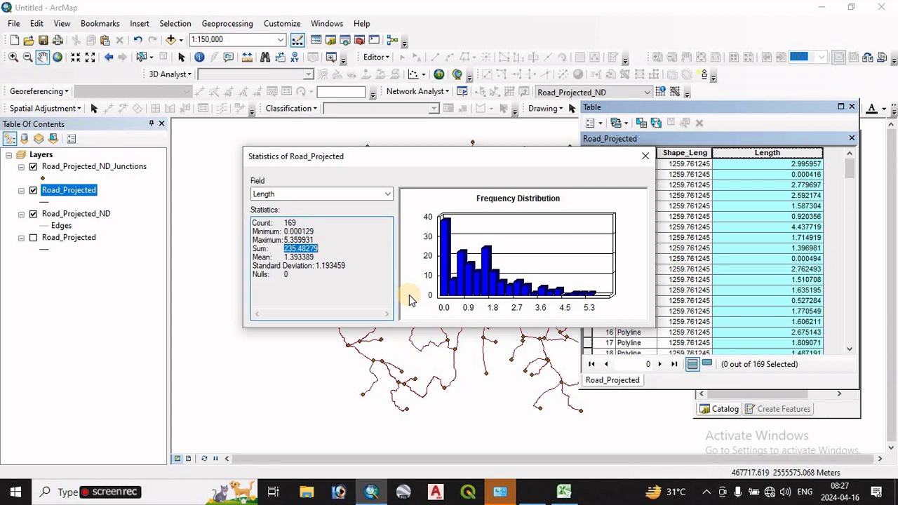
right_click(295, 250)
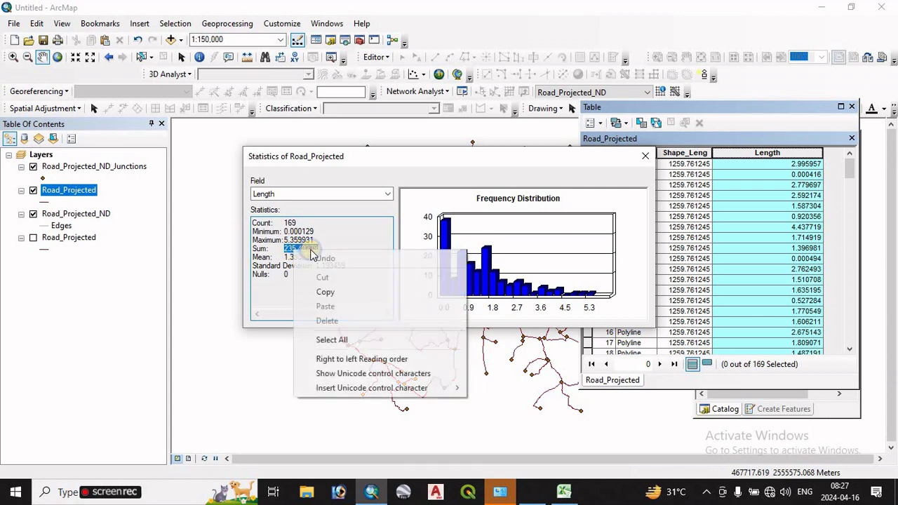
left_click(323, 290)
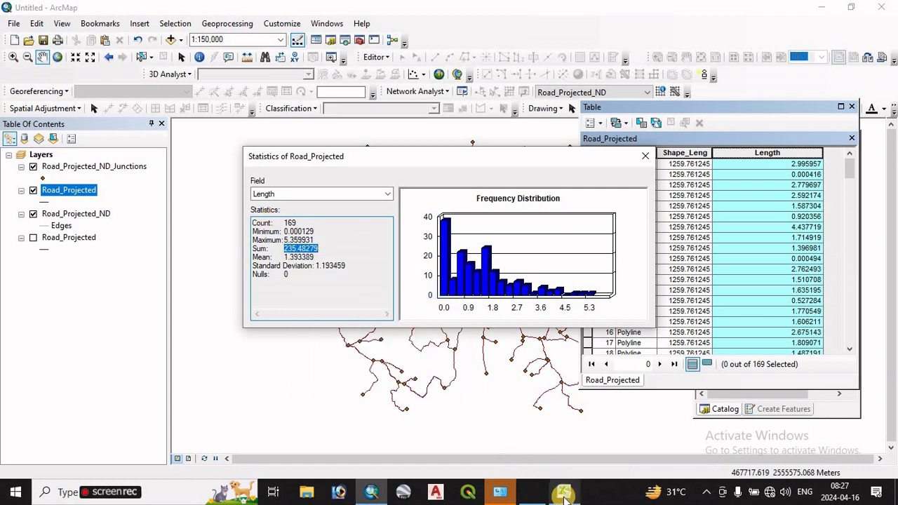
left_click(563, 492)
left_click(165, 141)
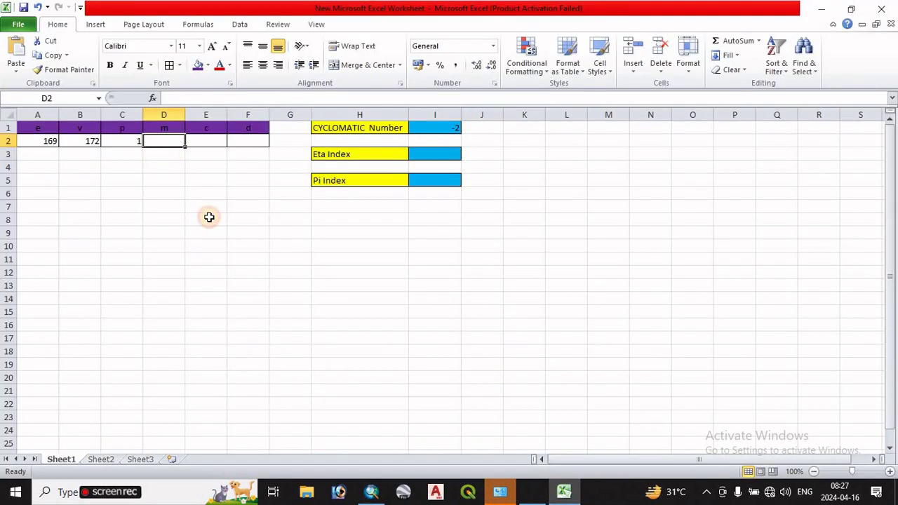
key("ctrl+v")
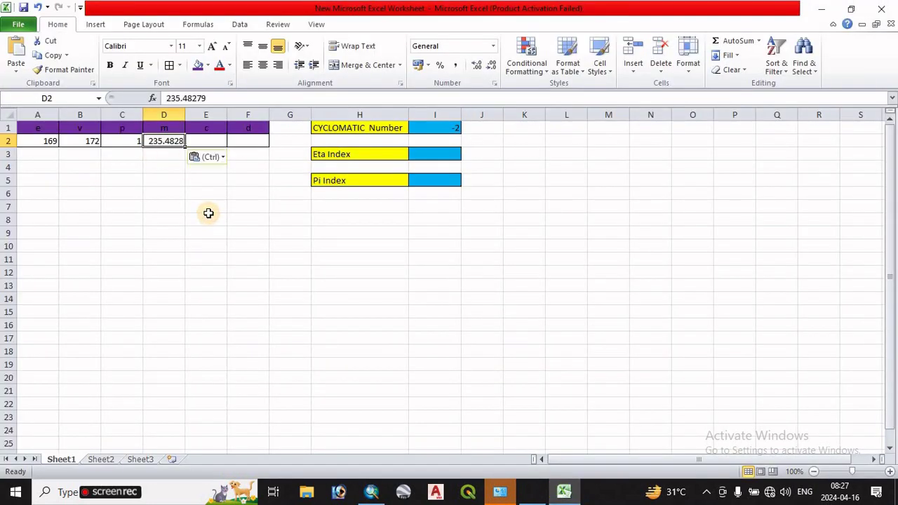
Step: Consult the Eta index formula in the image and enter =D2/A2 in cell I3 of the Excel worksheet
left_click(533, 493)
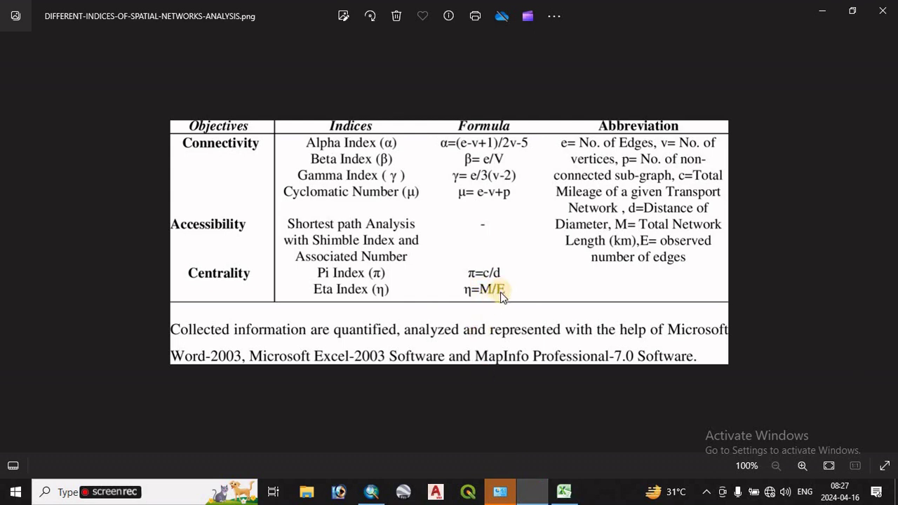
left_click(568, 495)
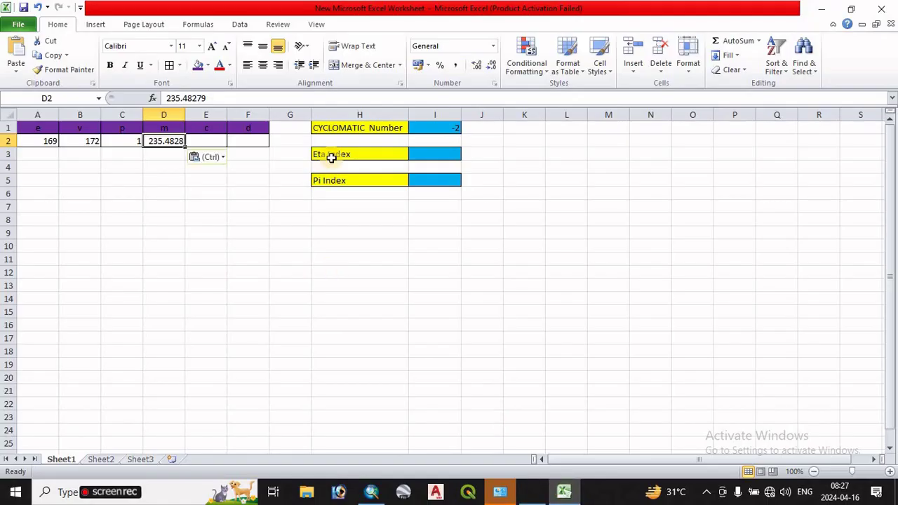
left_click(427, 155)
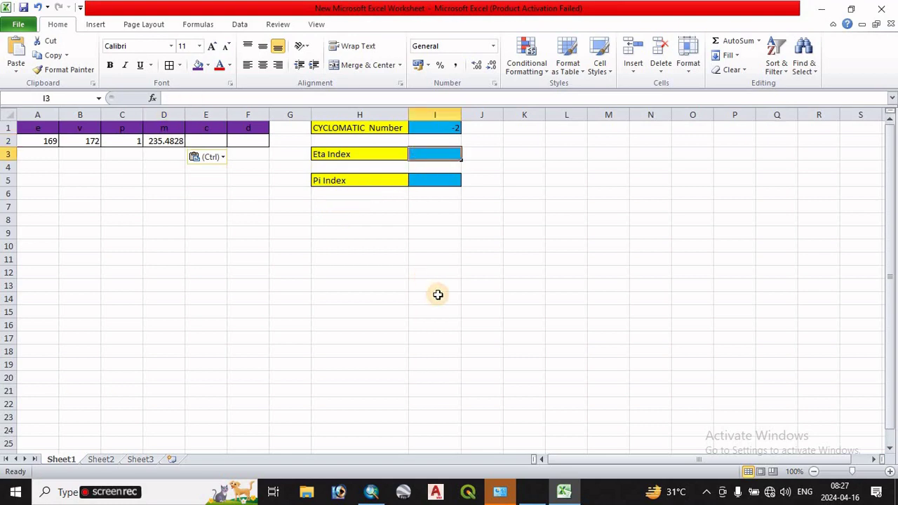
type("=")
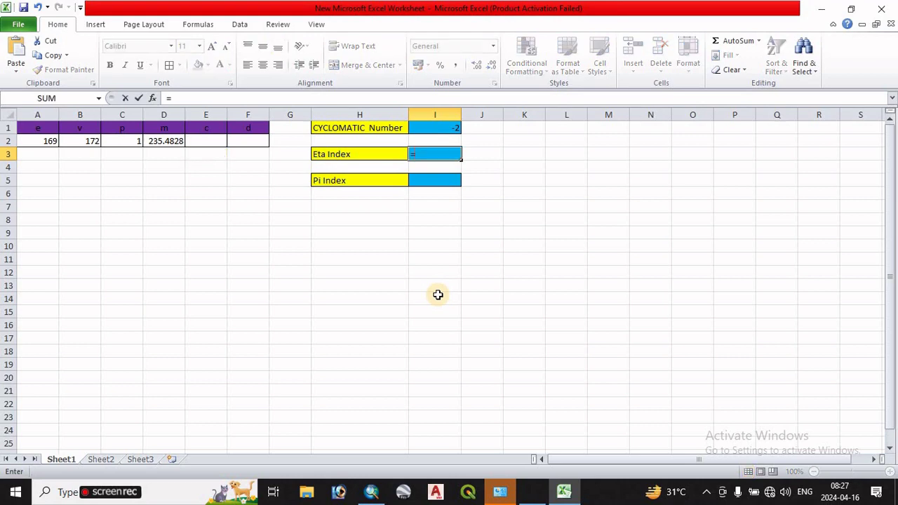
left_click(160, 143)
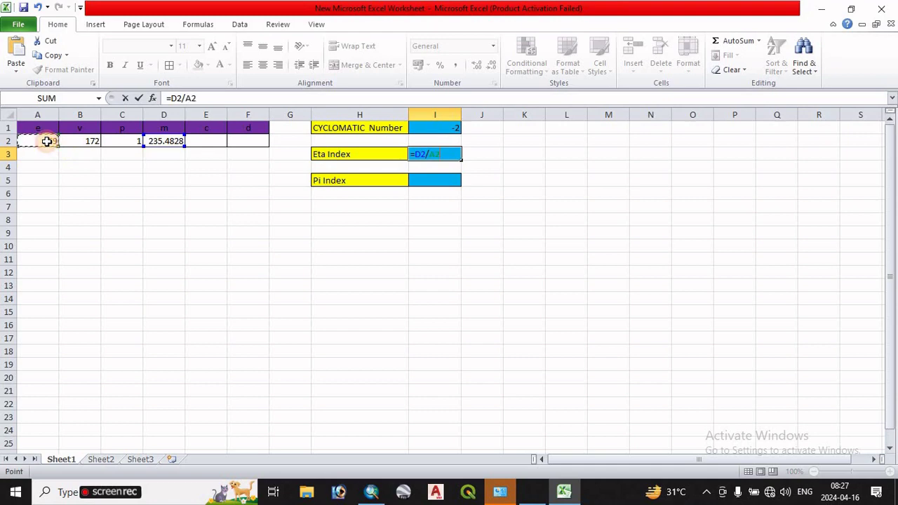
key("Return")
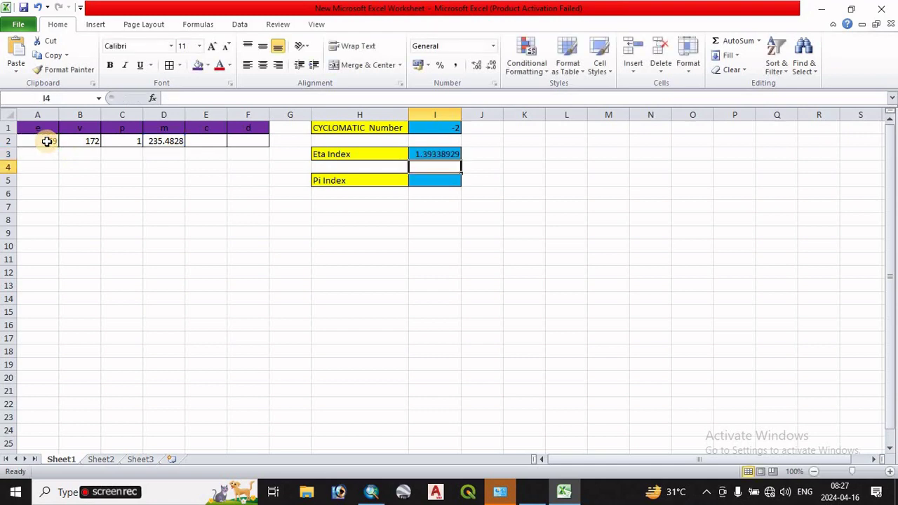
Step: Set the number format of the Eta Index result in cell I3 to Number
left_click(436, 156)
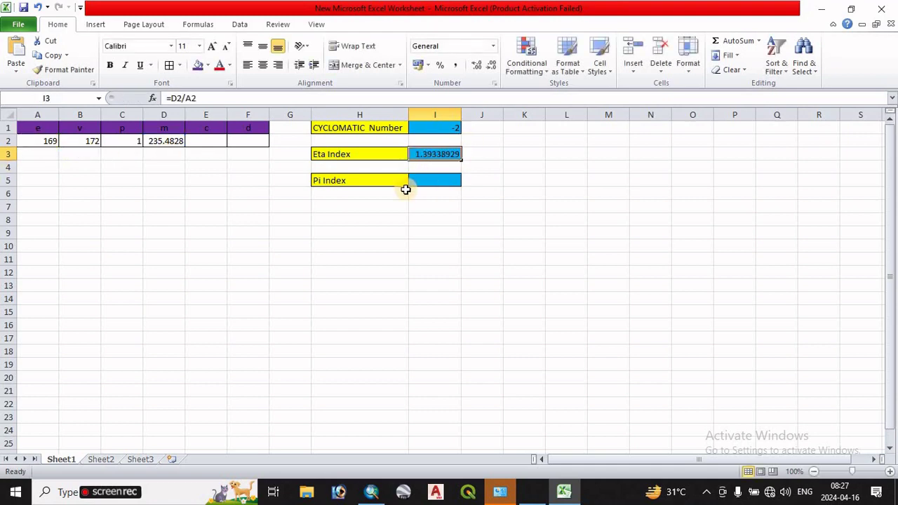
left_click(493, 65)
left_click(493, 66)
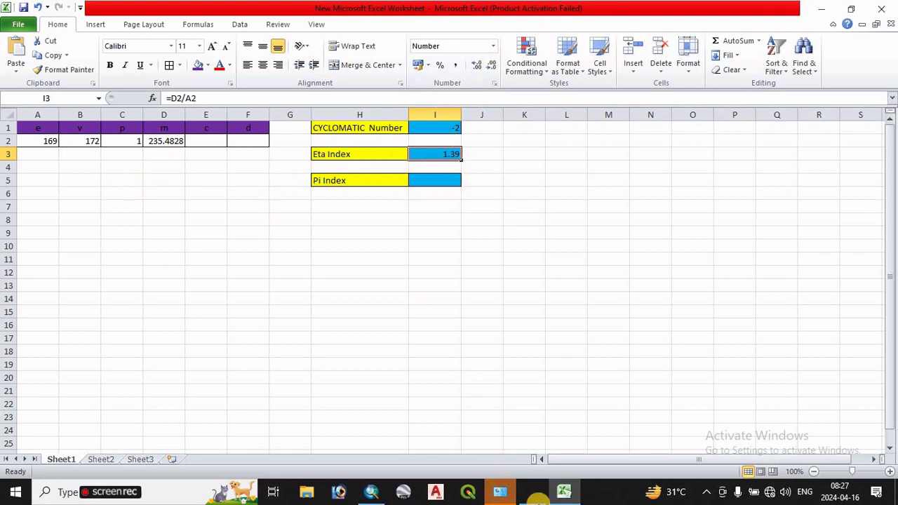
Step: Consult the Pi index formula in the image and copy the total length from D2 into cell E2 under c in Excel
left_click(539, 497)
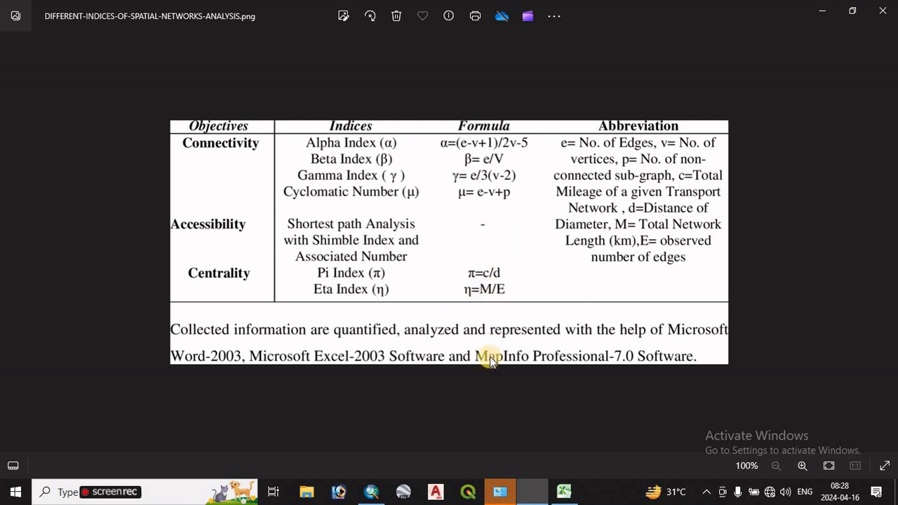
left_click(564, 492)
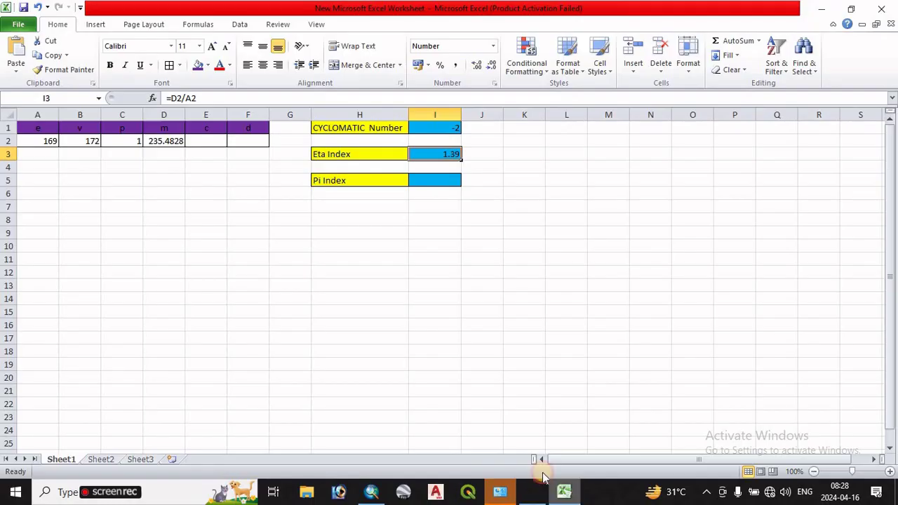
left_click(162, 143)
key("ctrl+c")
left_click(208, 144)
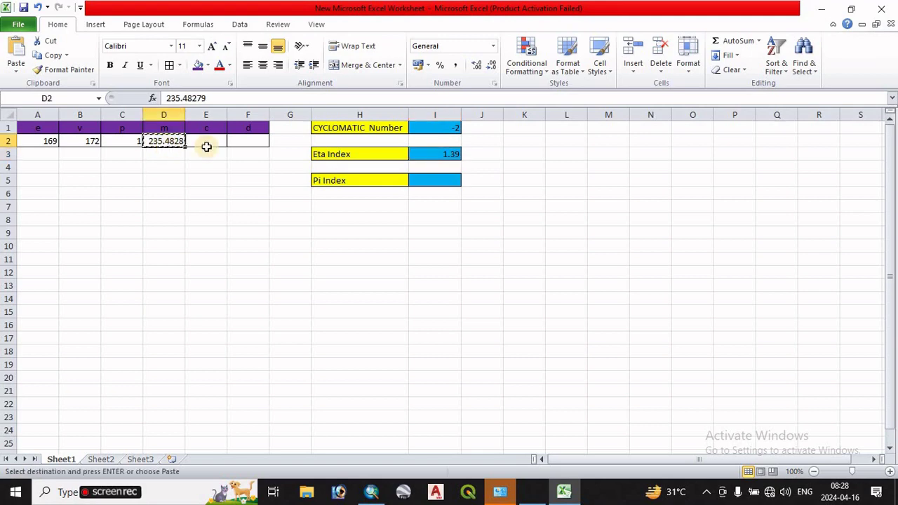
key("ctrl+v")
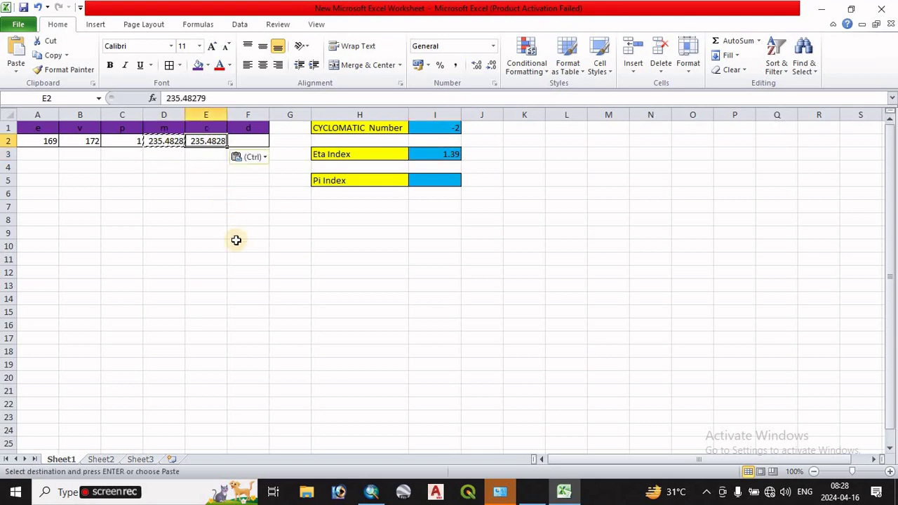
Step: Check the definition of d in the image and measure straight-line distances in ArcMap between the network's northwest, southeast and northeast outer junctions
left_click(248, 141)
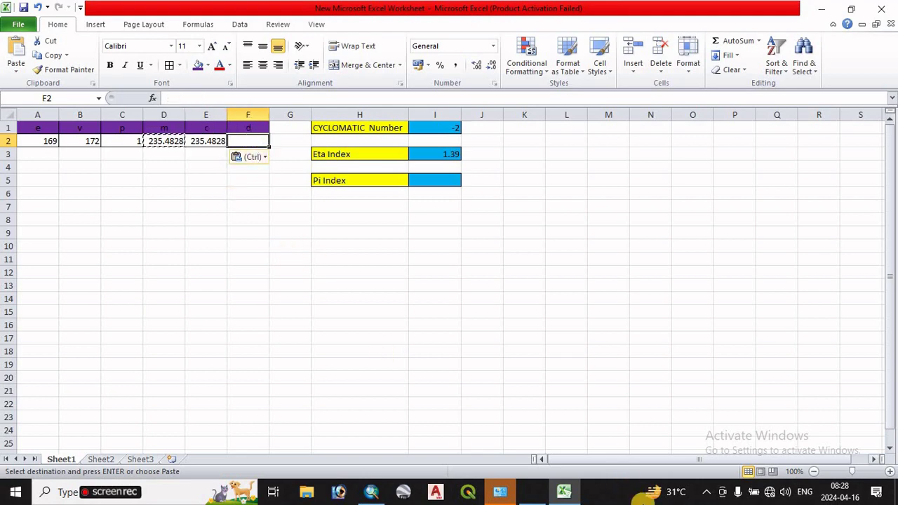
left_click(515, 491)
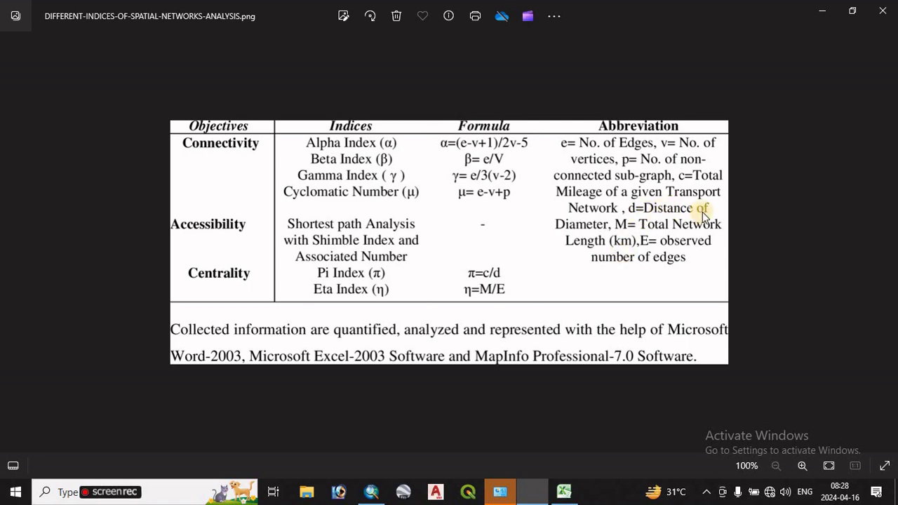
left_click(372, 491)
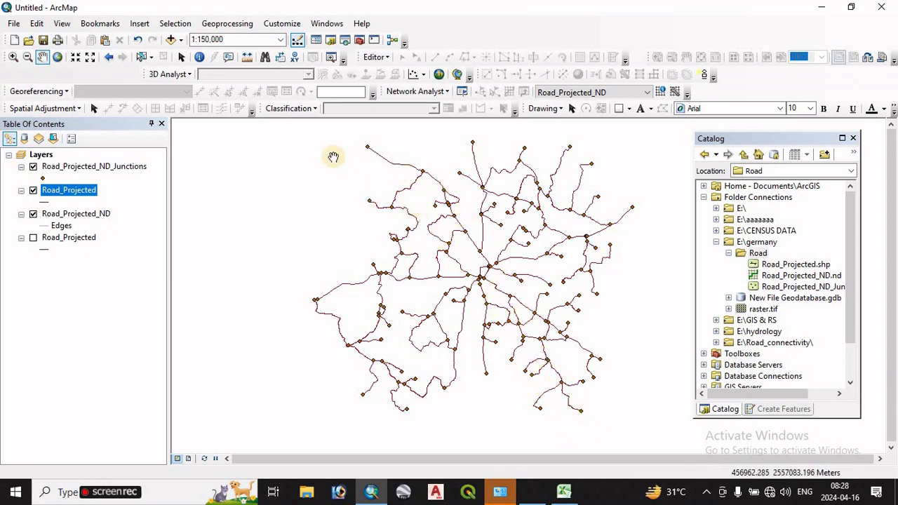
left_click(247, 59)
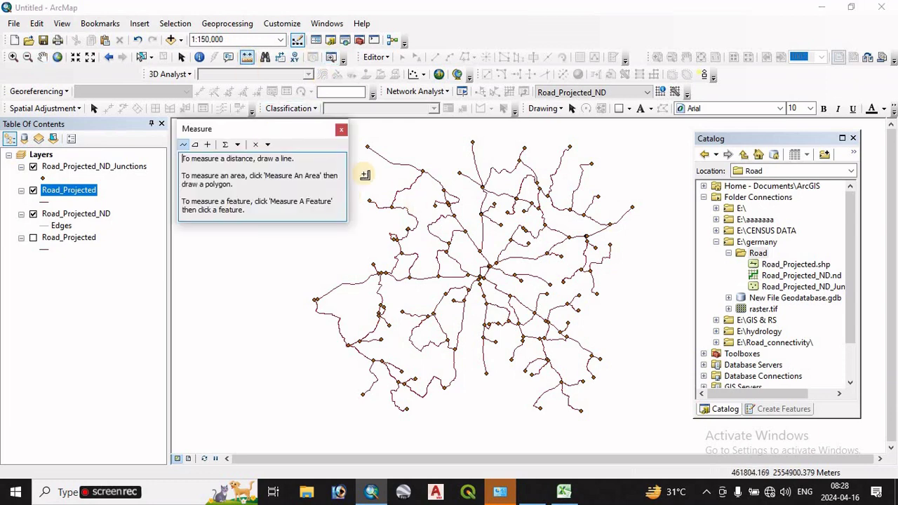
left_click_drag(291, 133, 190, 117)
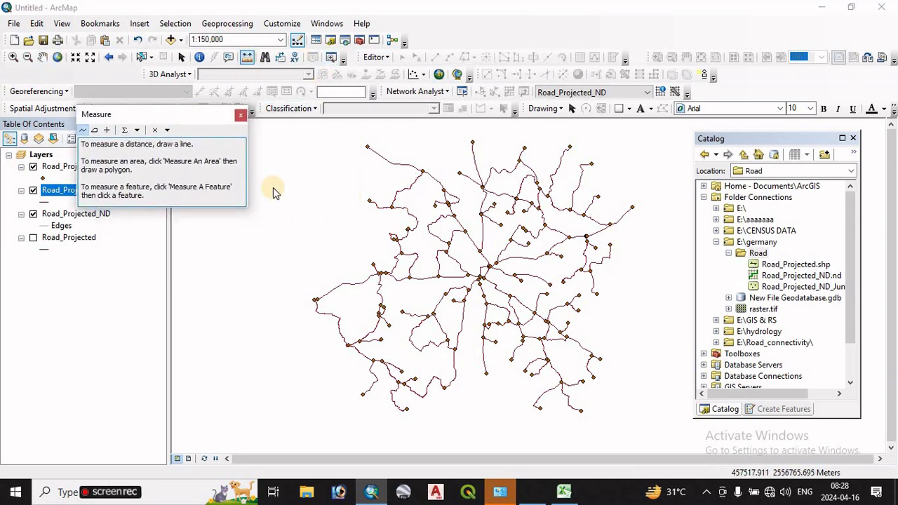
left_click(369, 148)
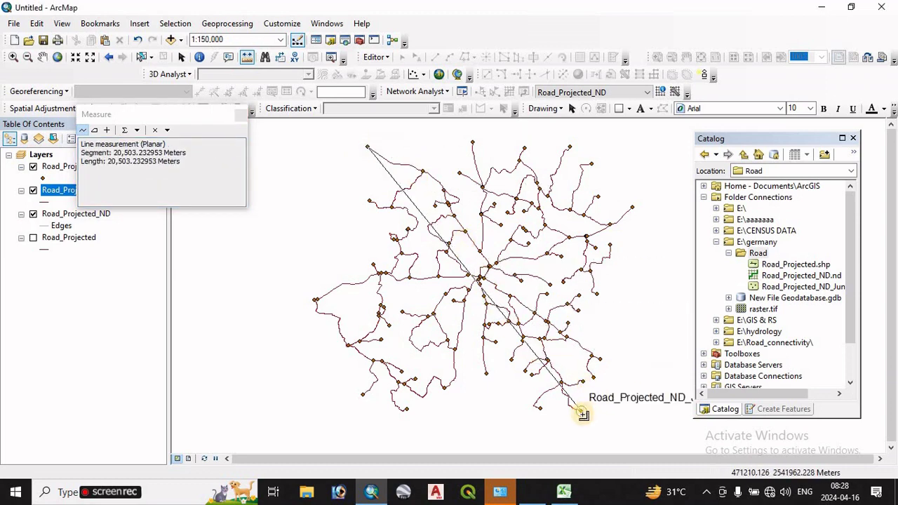
left_click(582, 414)
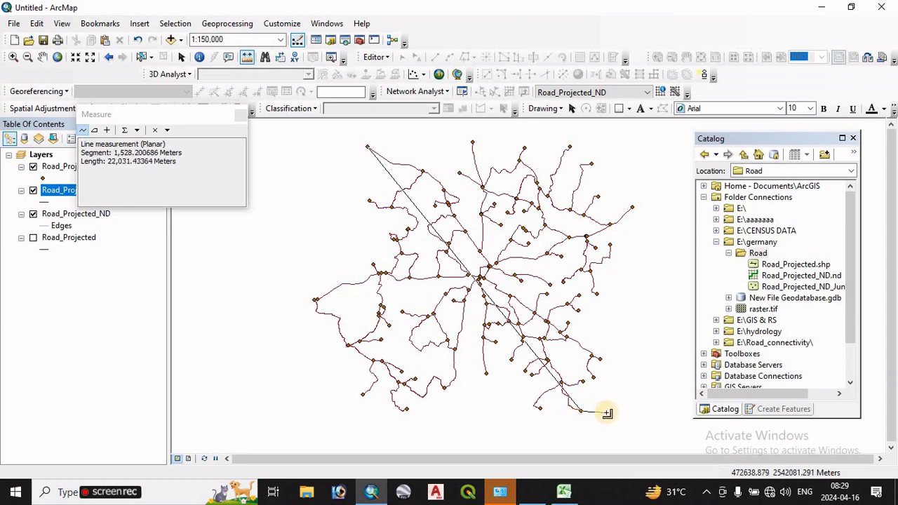
left_click(570, 147)
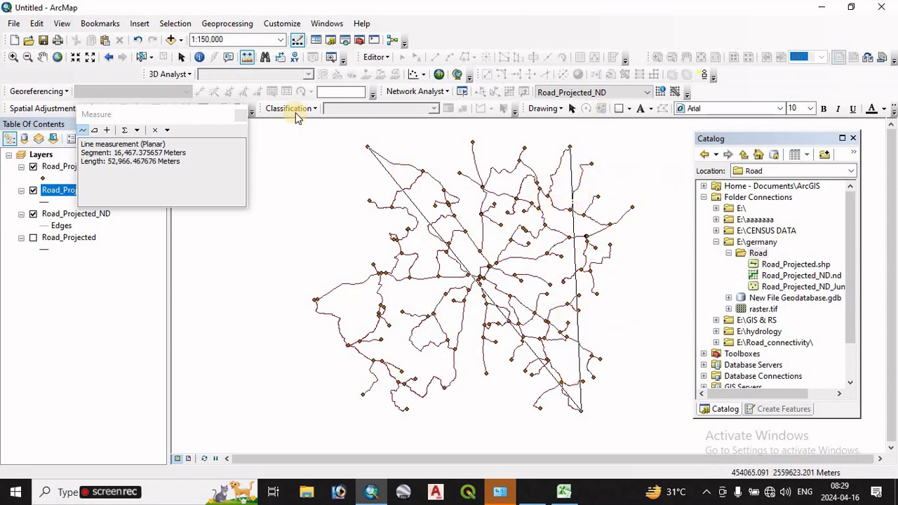
left_click(240, 116)
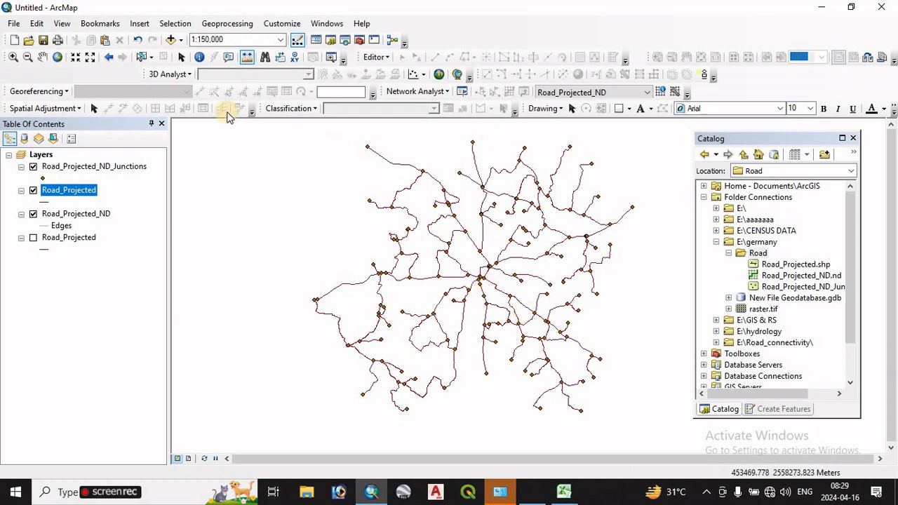
Step: Start a new point shapefile named ss in the Road folder
left_click(142, 58)
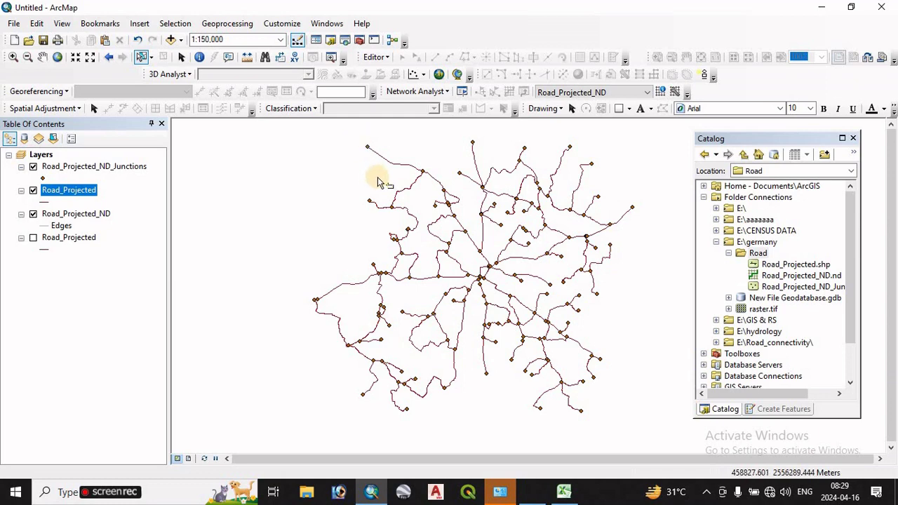
right_click(759, 254)
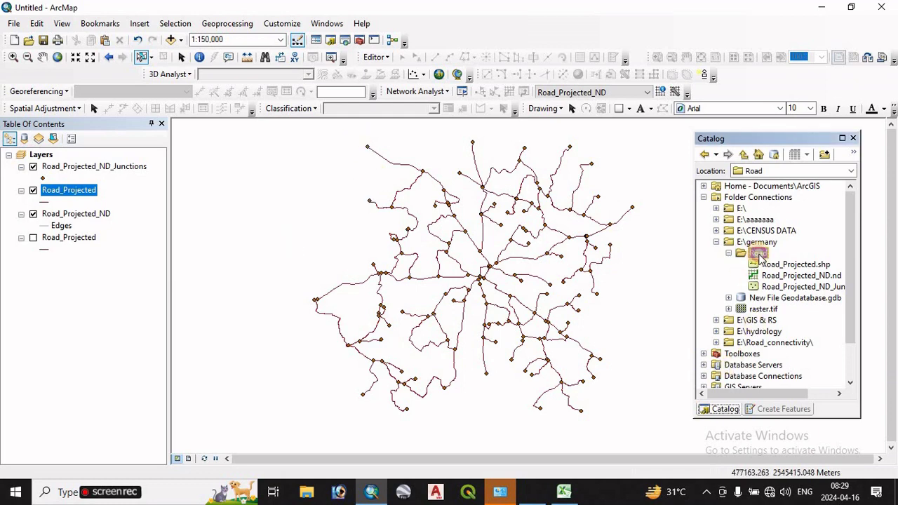
mouse_move(796, 337)
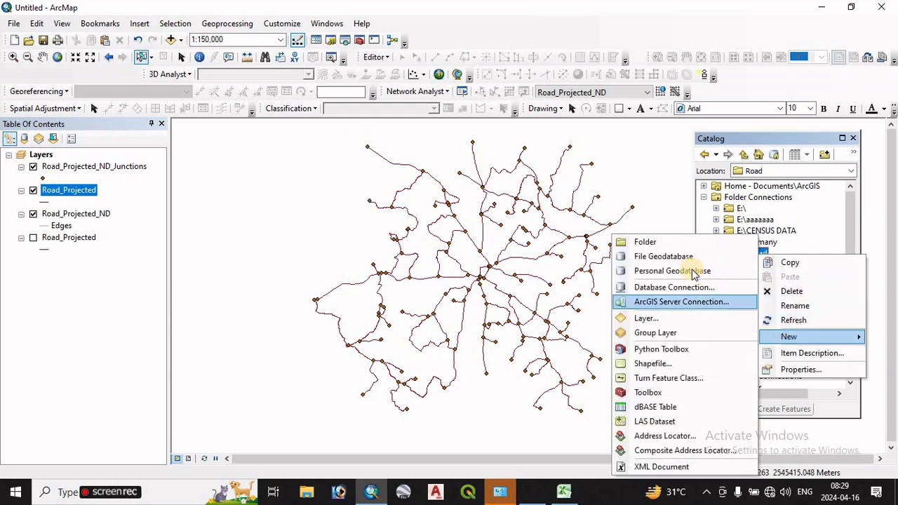
left_click(644, 364)
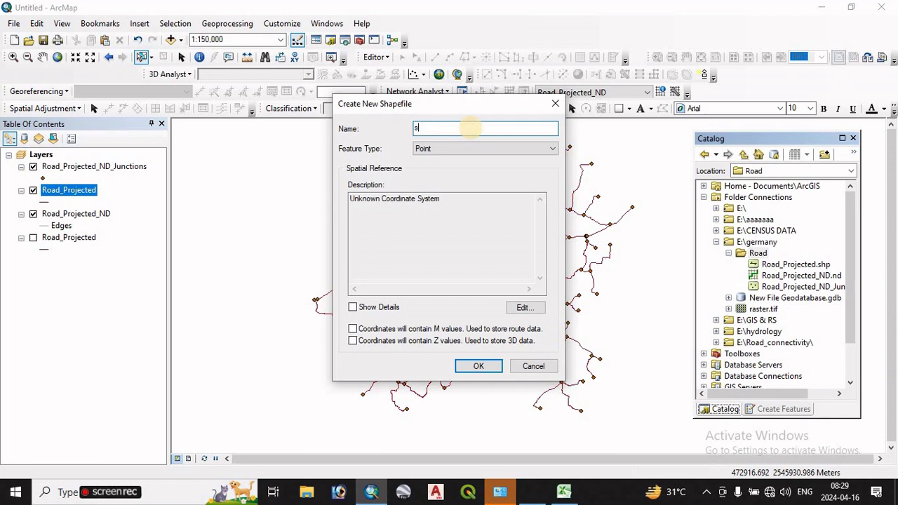
type("s")
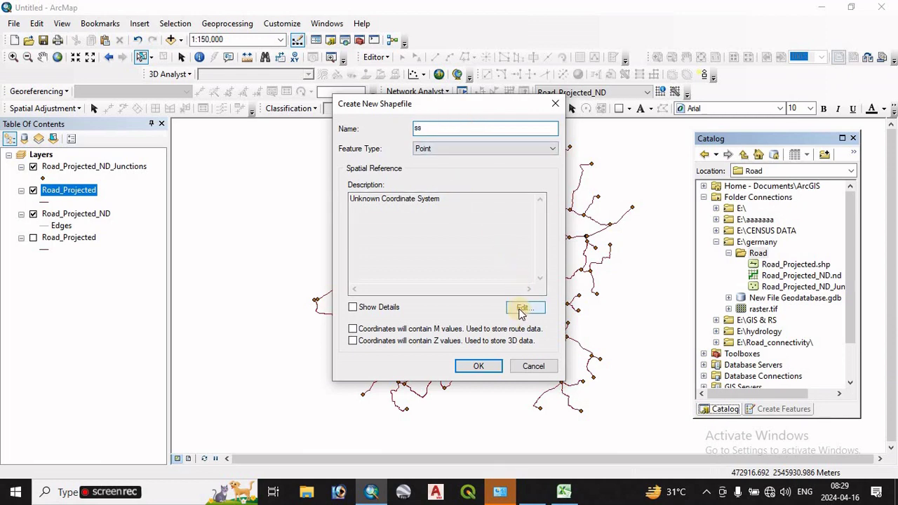
Step: Import the coordinate system of Road_Projected.shp (WGS_1984_UTM_Zone_45N) for the ss shapefile and create it
left_click(521, 309)
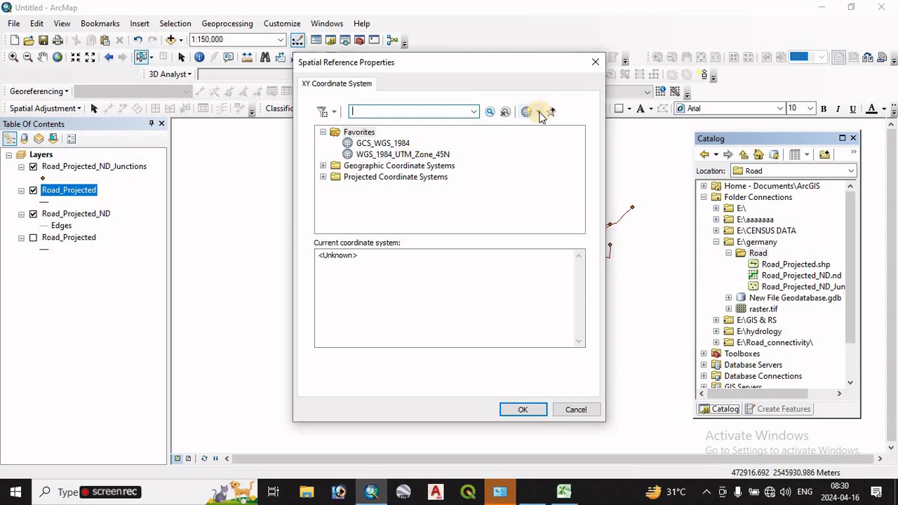
left_click(540, 113)
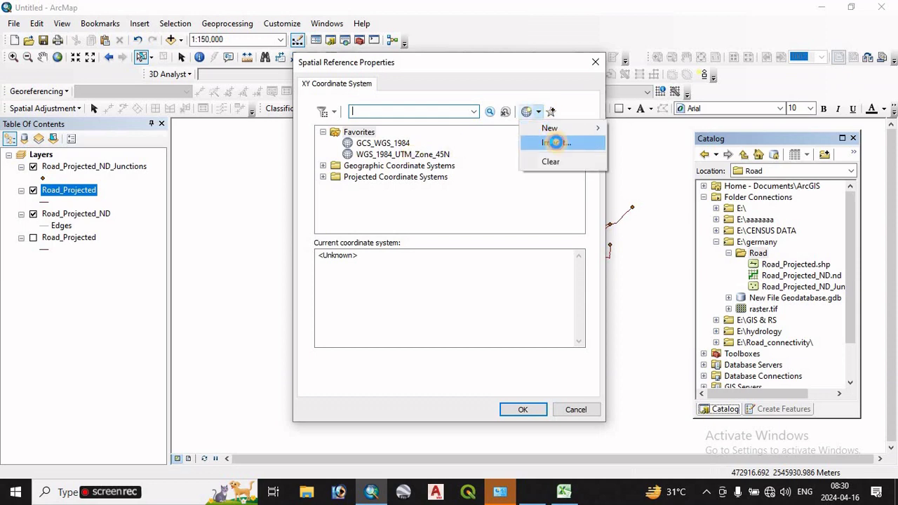
left_click(555, 143)
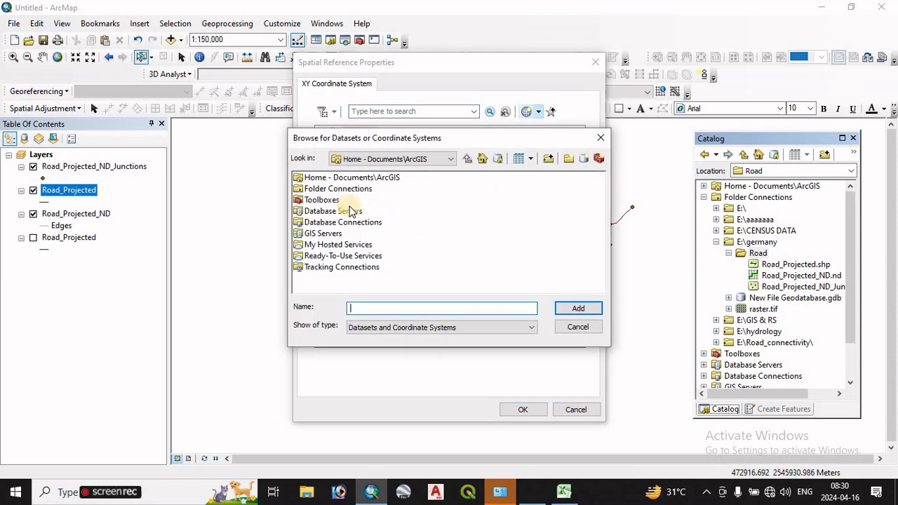
double_click(311, 178)
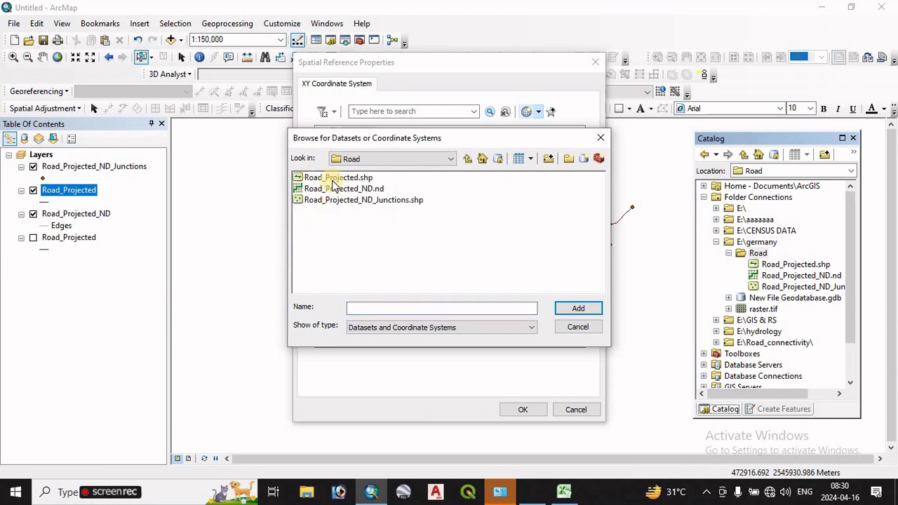
left_click(333, 181)
left_click(569, 309)
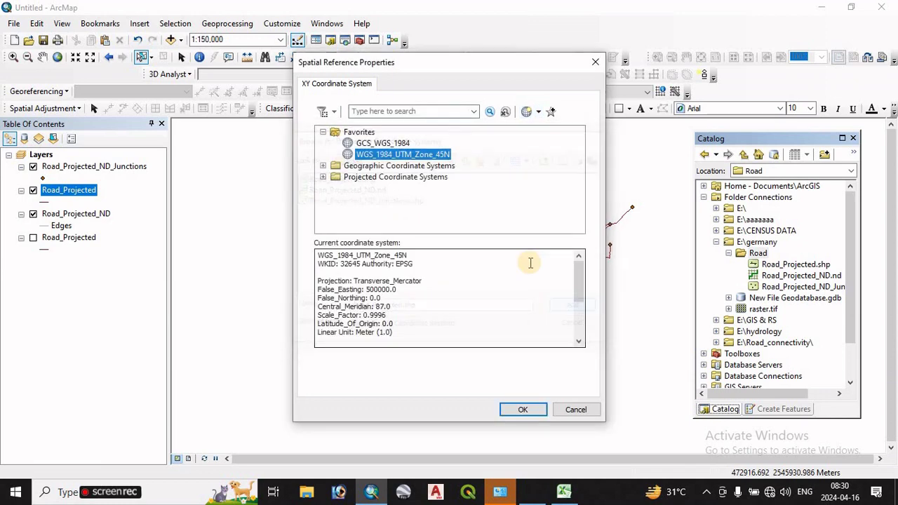
left_click(522, 410)
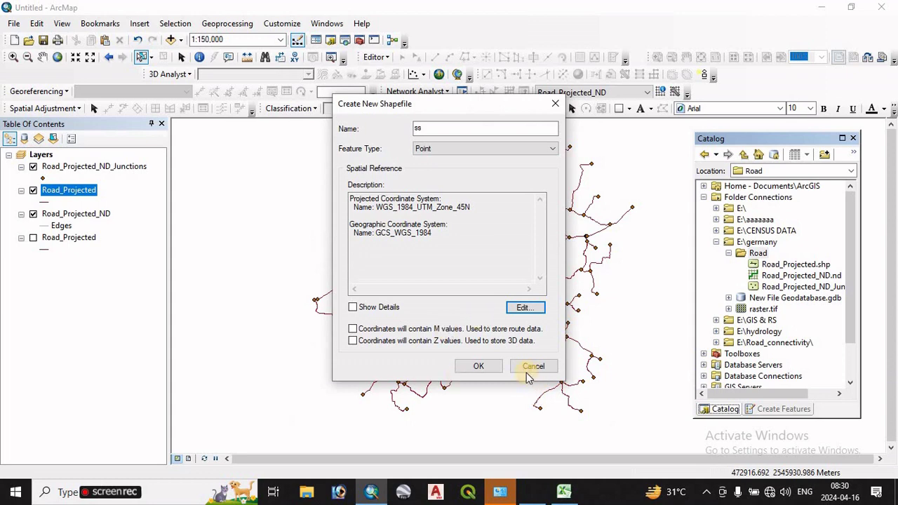
left_click(483, 366)
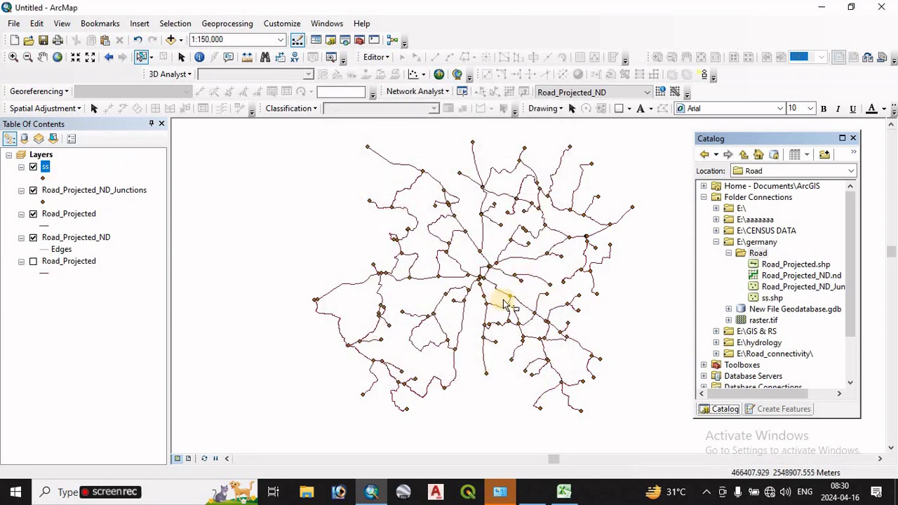
Step: Start an edit session and enable classic snapping in the editing options
left_click(375, 57)
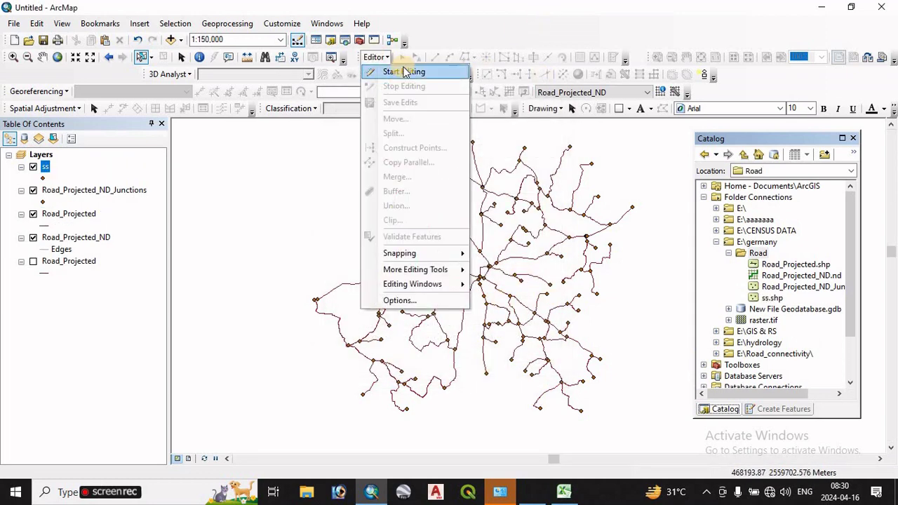
left_click(404, 72)
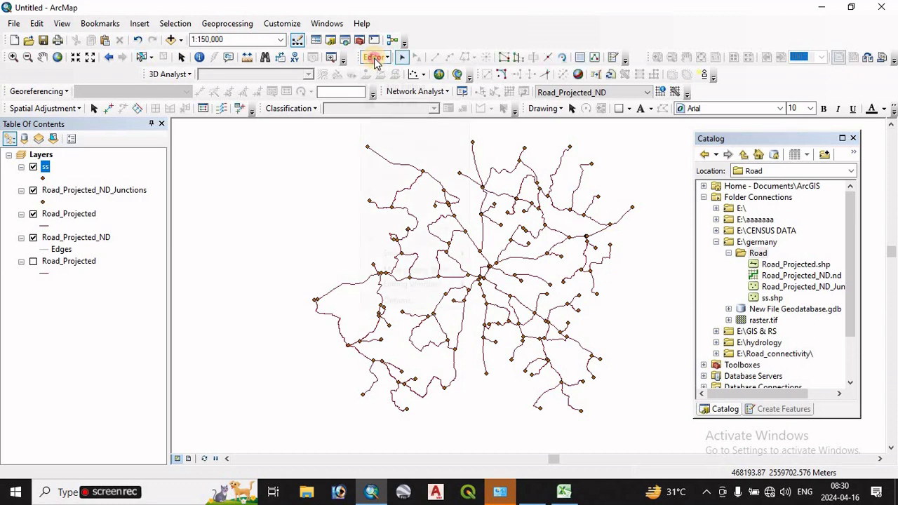
left_click(398, 298)
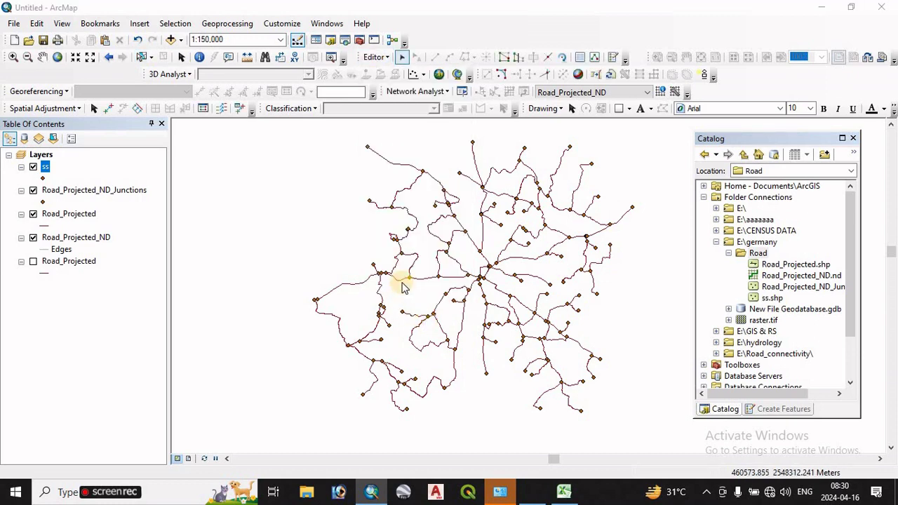
left_click(309, 181)
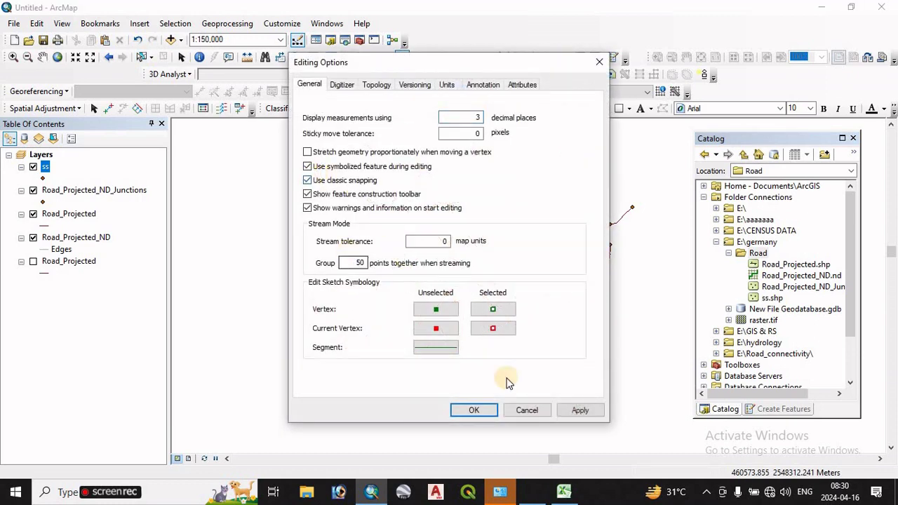
left_click(578, 412)
left_click(468, 411)
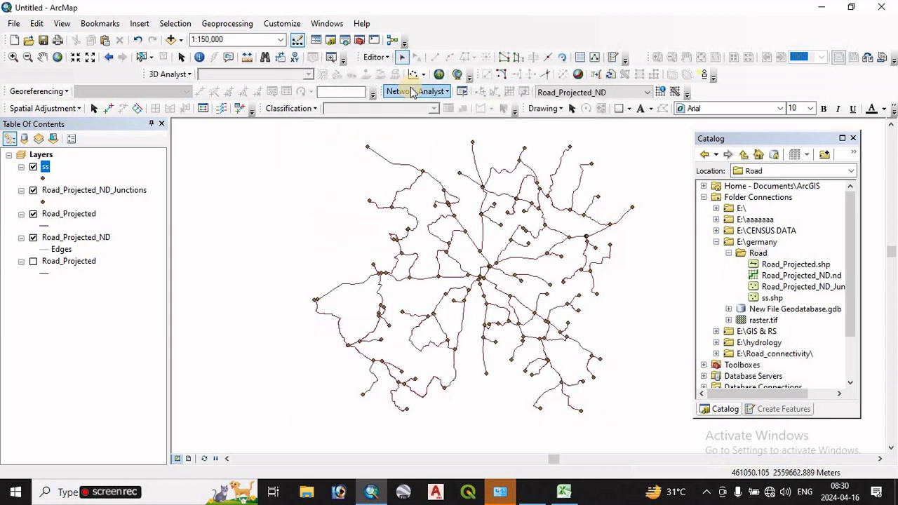
Step: Turn on vertex and edge snapping for the ss, Road_Projected_ND_Junctions and Road_Projected layers
left_click(374, 57)
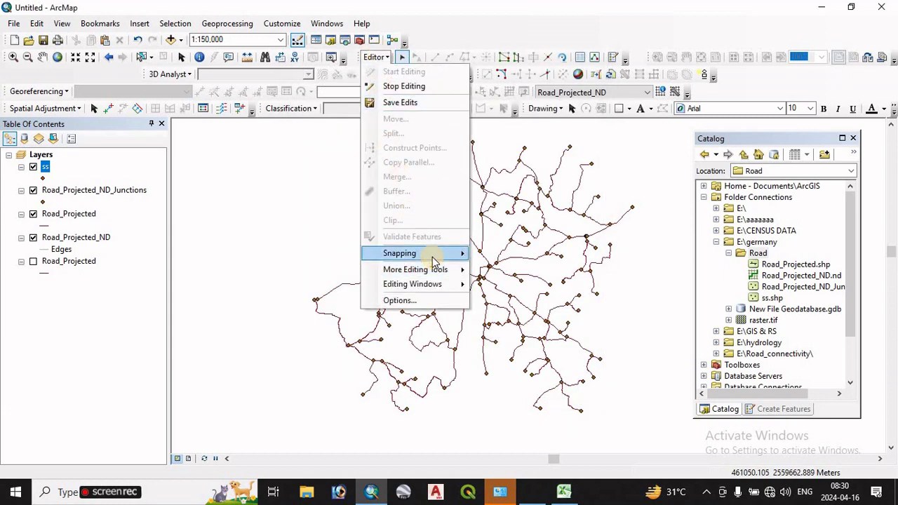
mouse_move(433, 257)
left_click(519, 257)
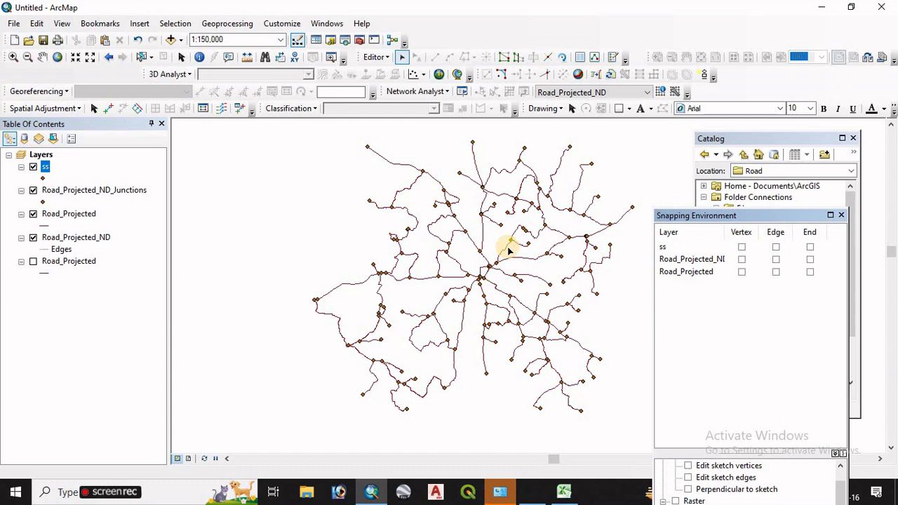
left_click(742, 272)
left_click(742, 259)
left_click(742, 247)
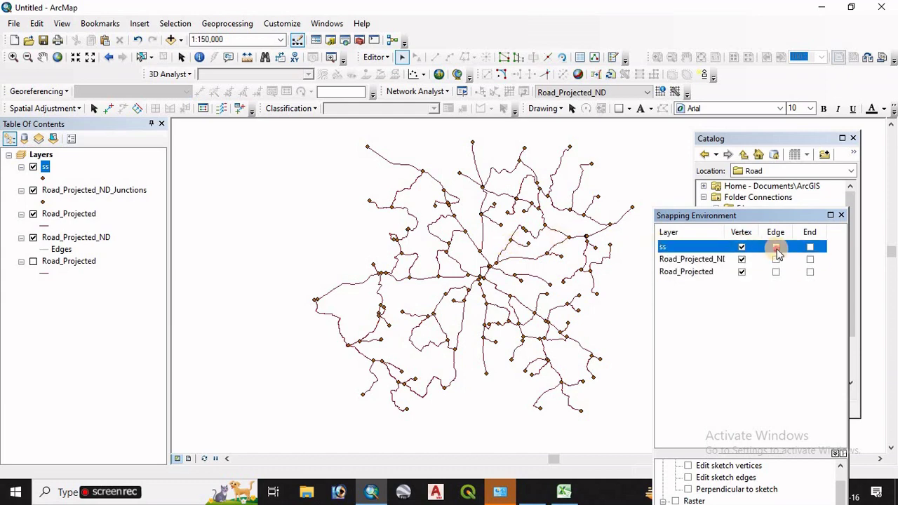
left_click(776, 260)
left_click(776, 271)
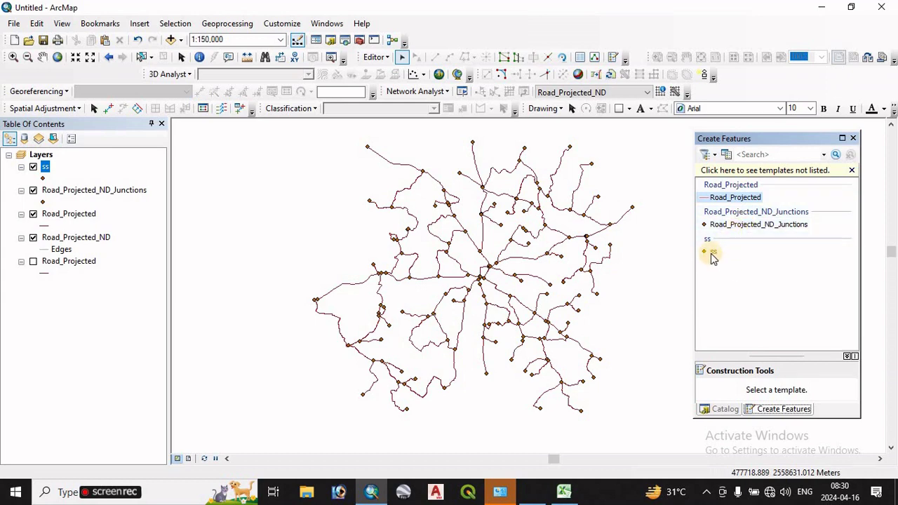
Step: Place an ss point feature snapped to the road network's northwesternmost end junction, using the Point construction tool
left_click(712, 255)
left_click(723, 390)
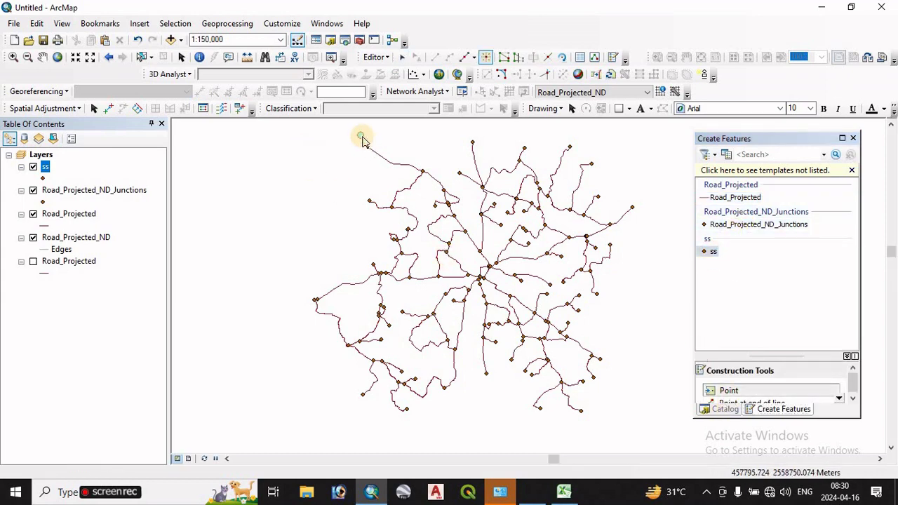
scroll(362, 156, "down", 2)
scroll(364, 140, "up", 4)
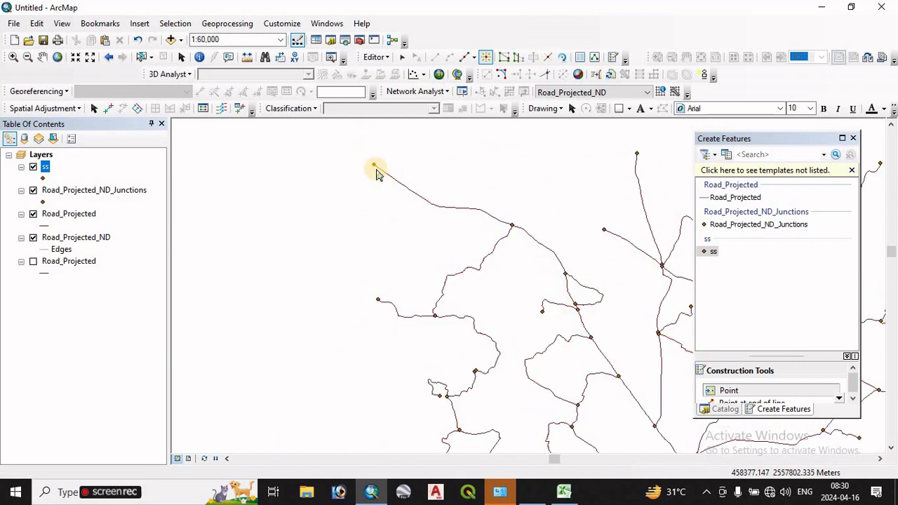
left_click(374, 166)
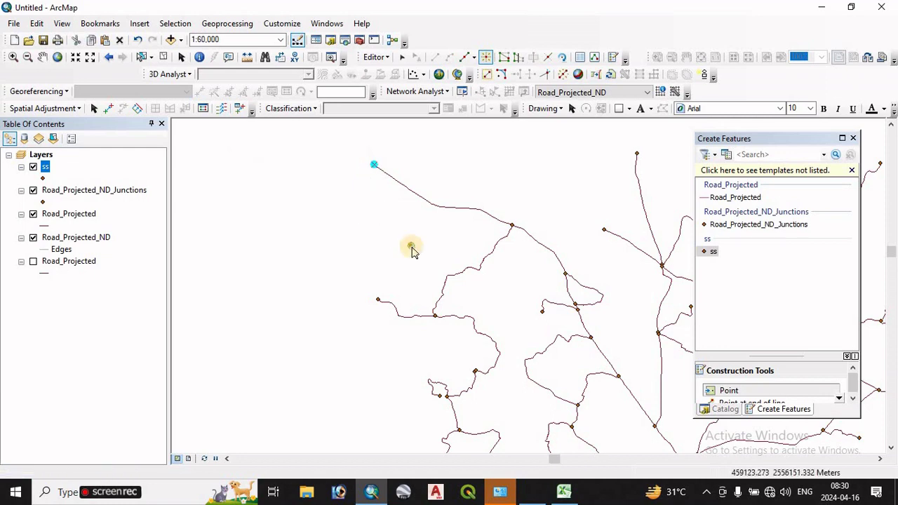
Step: Place another ss point feature on the network's southeasternmost end junction
scroll(417, 253, "up", 1)
scroll(444, 276, "down", 4)
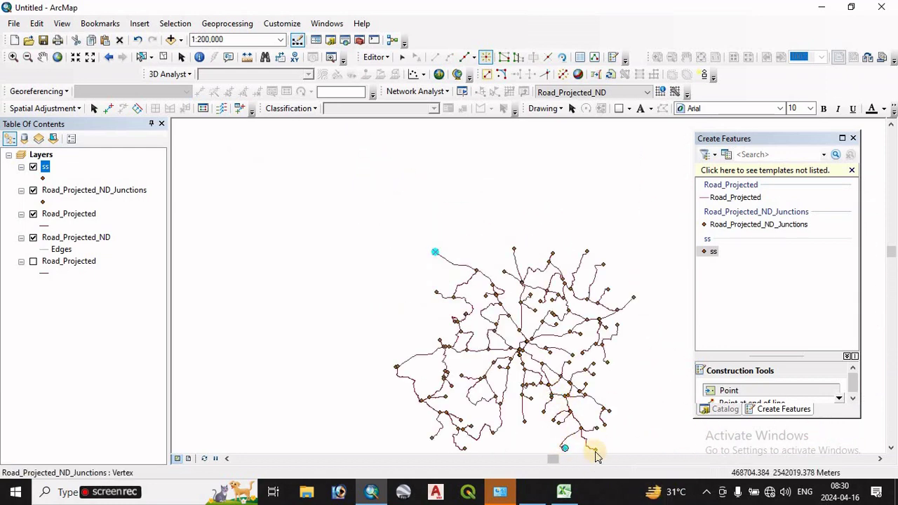
scroll(596, 453, "up", 3)
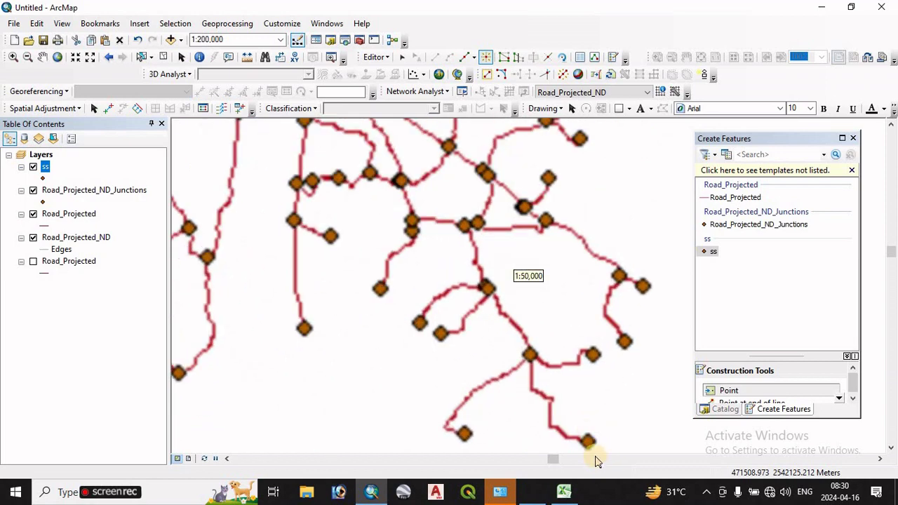
left_click(585, 447)
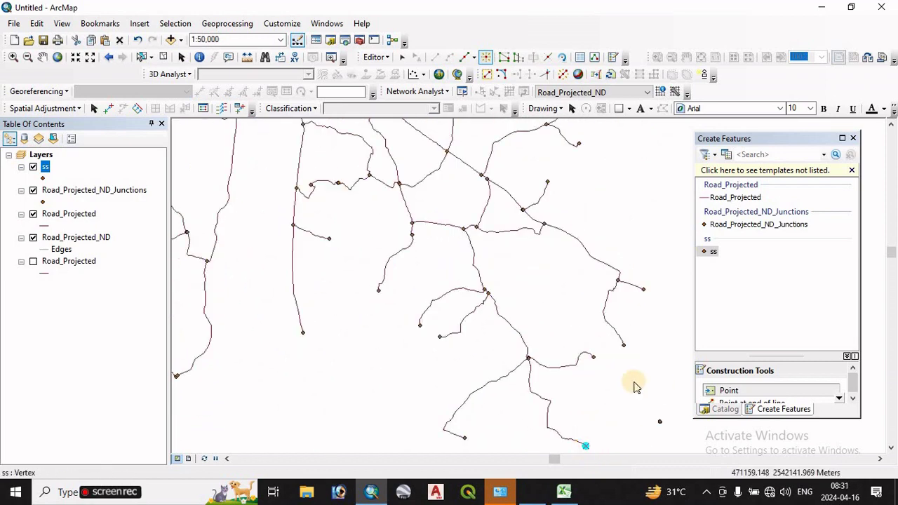
Step: Save the edits to the ss points and stop editing
left_click(374, 59)
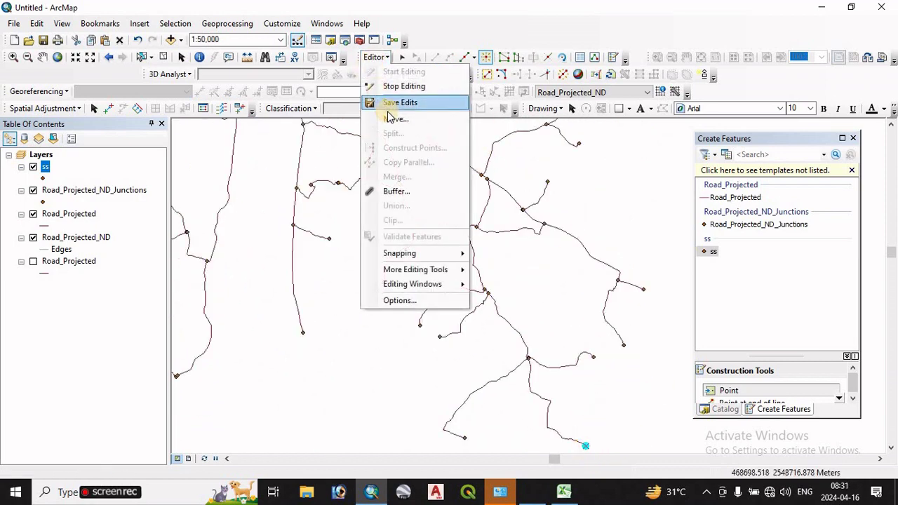
left_click(400, 101)
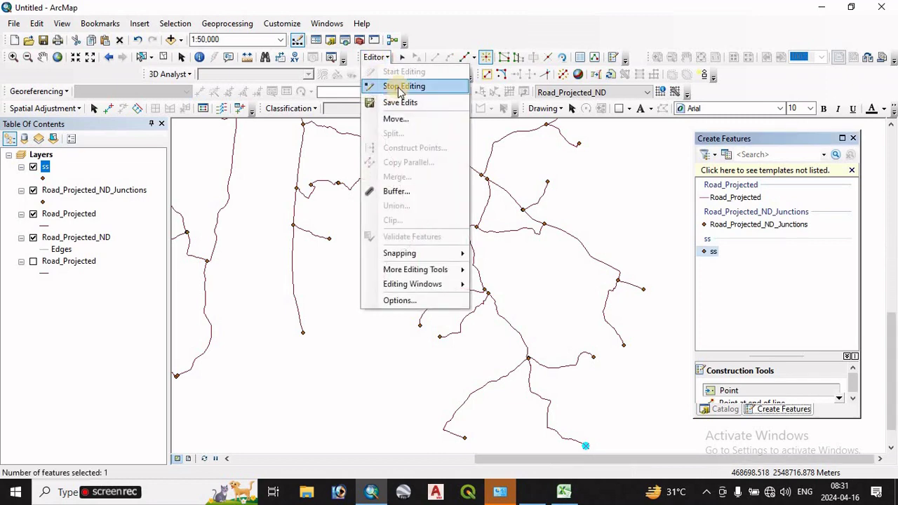
left_click(395, 86)
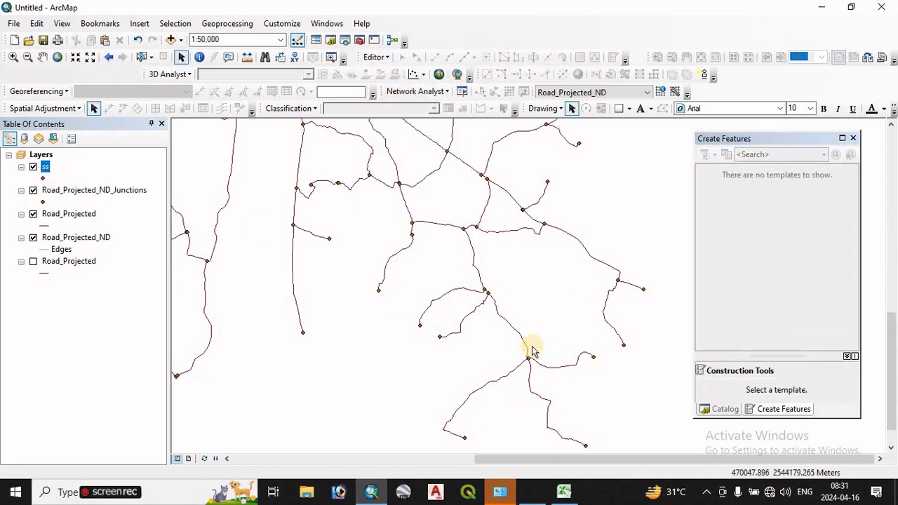
Step: Change the ss layer's point symbol to the green Circle 2 at size 18
scroll(530, 350, "down", 3)
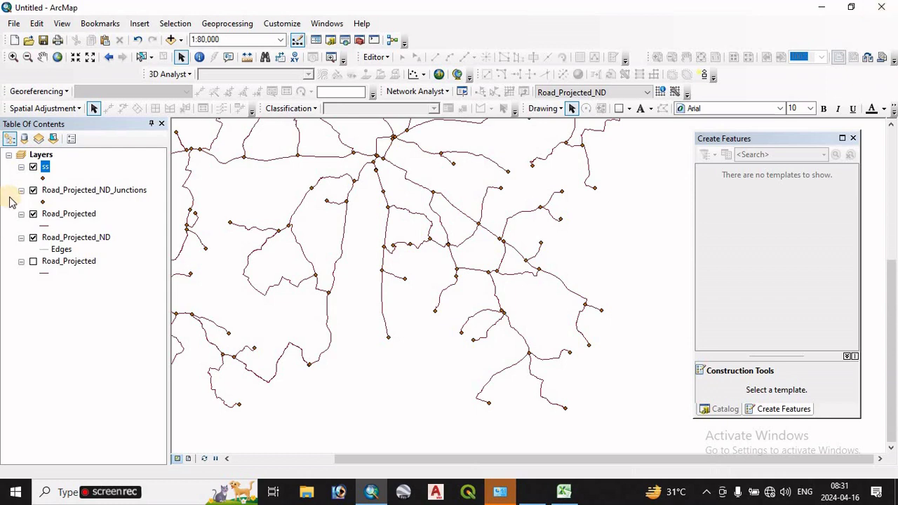
left_click(46, 181)
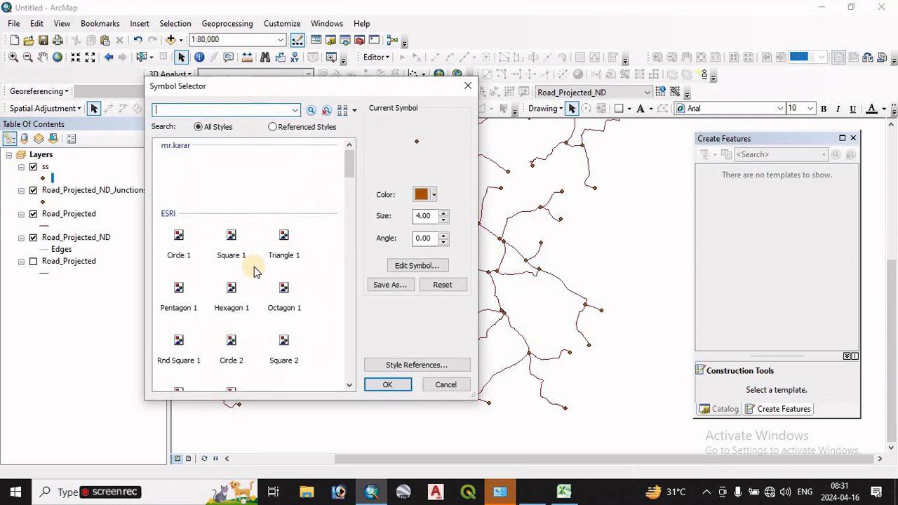
left_click(231, 341)
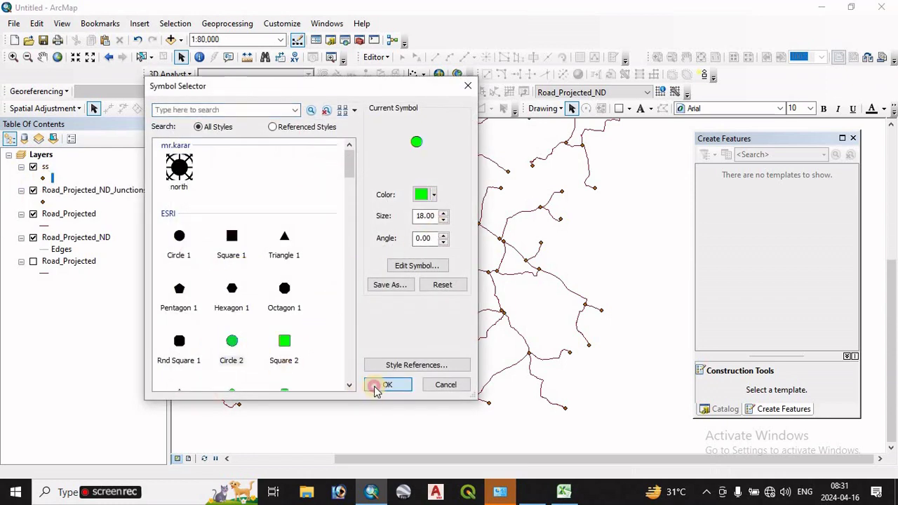
left_click(383, 385)
scroll(474, 361, "down", 5)
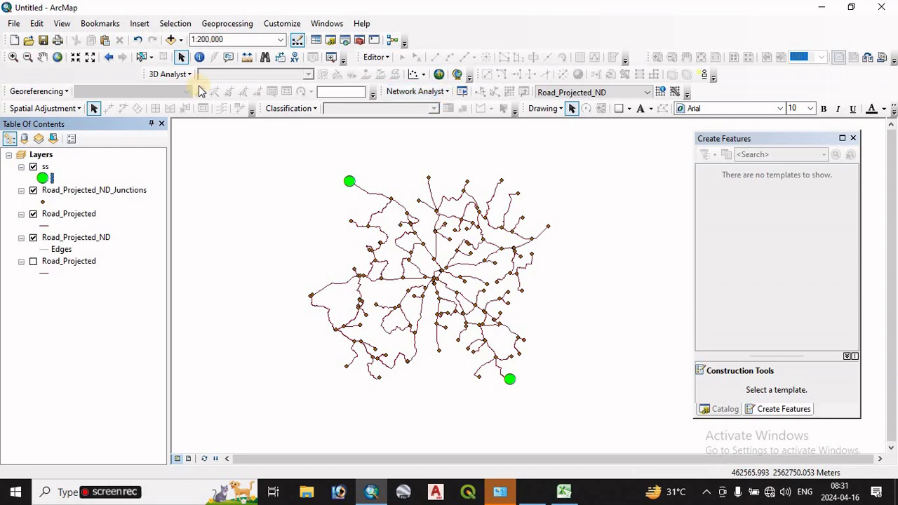
Step: Create a new Network Analyst route layer on Road_Projected_ND and show the Network Analyst window
left_click(276, 23)
mouse_move(290, 40)
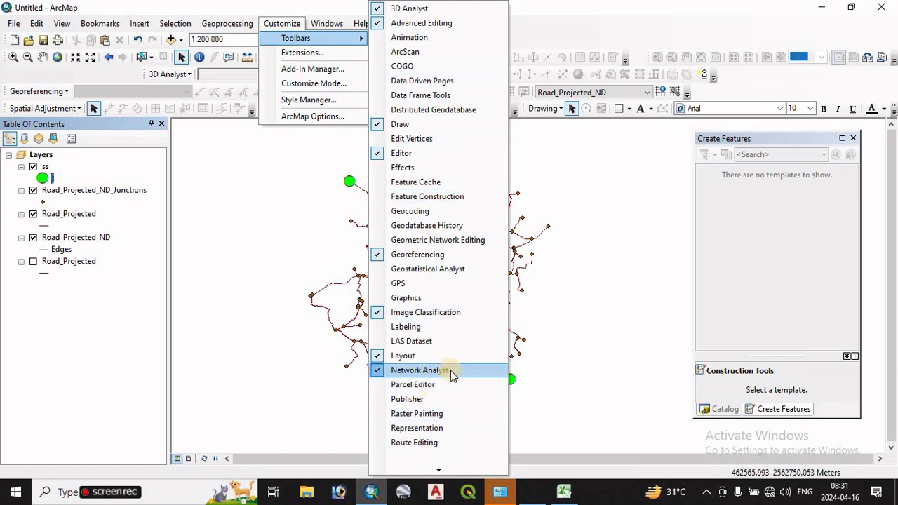
left_click(596, 291)
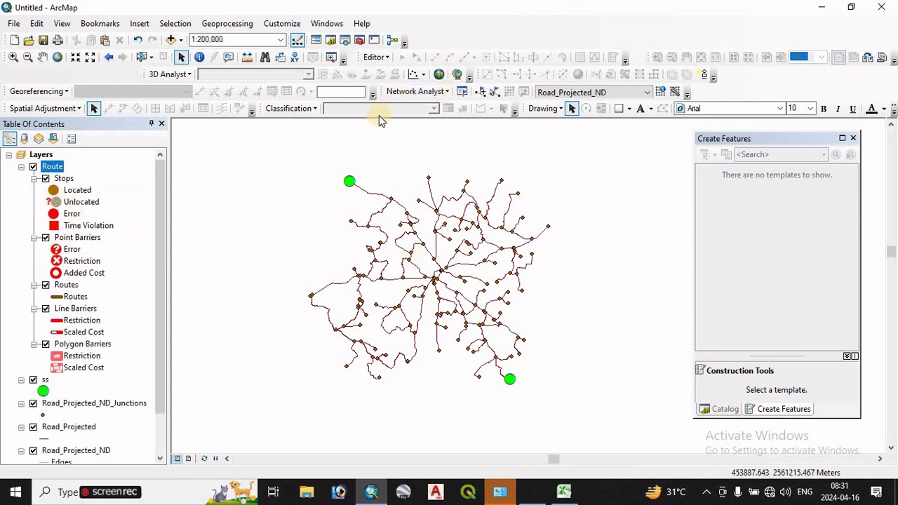
left_click(462, 93)
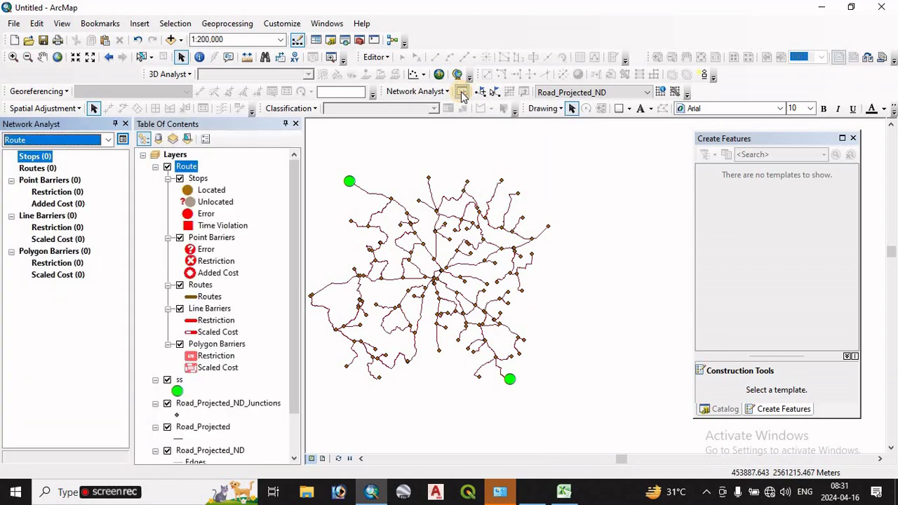
Step: Load the ss points as the route's stops with a 5000-metre search tolerance, and solve the route
right_click(35, 161)
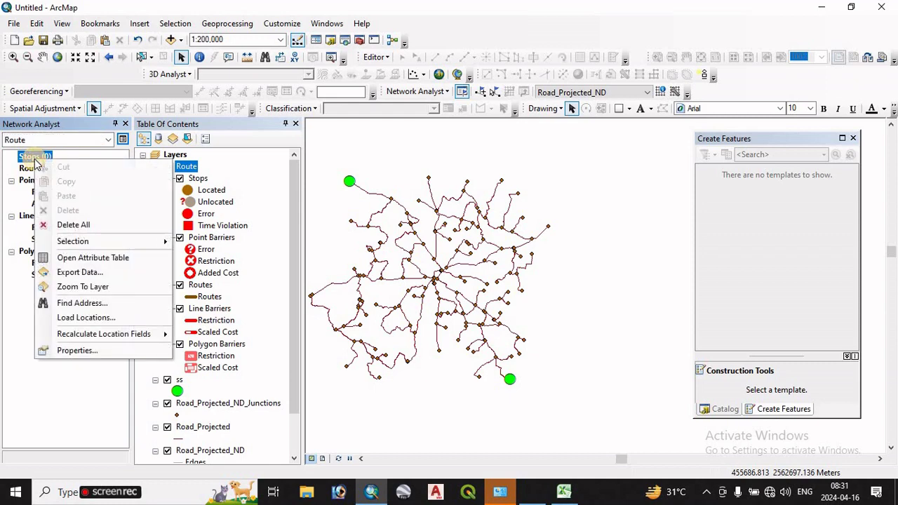
left_click(85, 318)
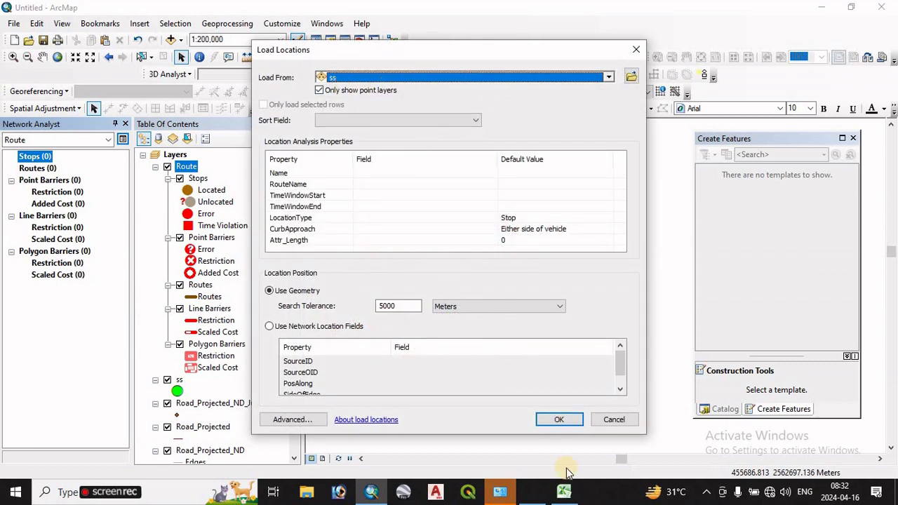
left_click(552, 423)
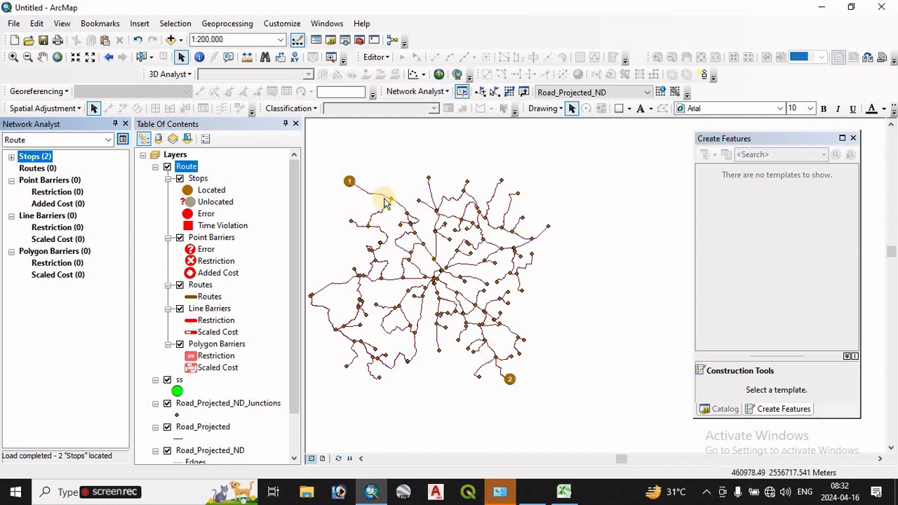
left_click(509, 92)
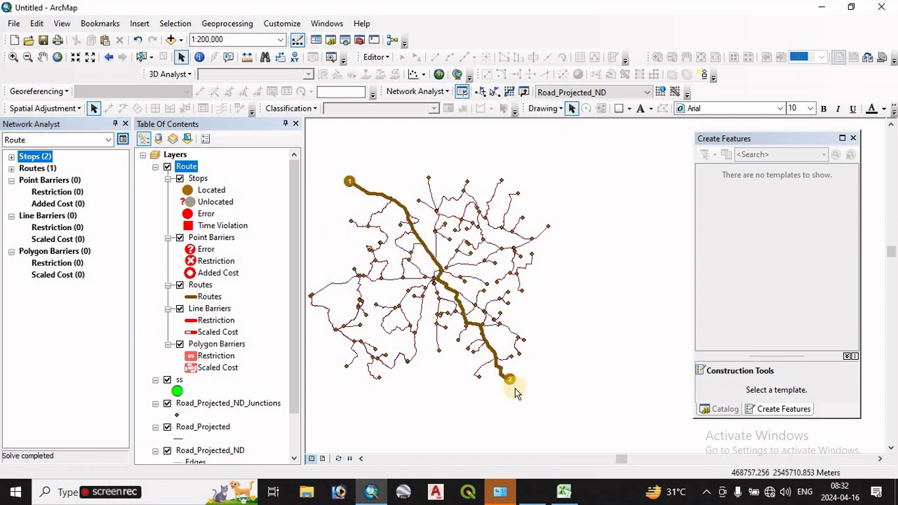
Step: Export all features of the solved Routes sublayer as a shapefile named sss and add it to the map
left_click(200, 285)
right_click(200, 285)
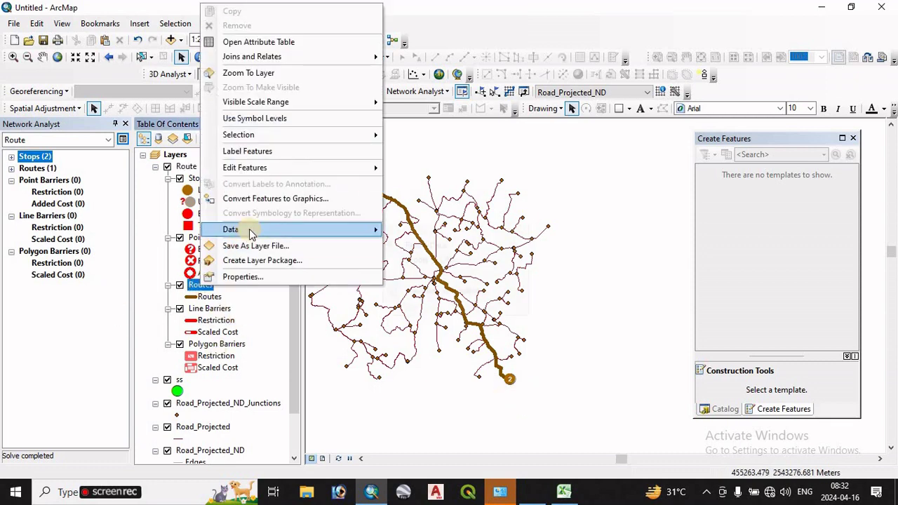
mouse_move(250, 234)
left_click(441, 242)
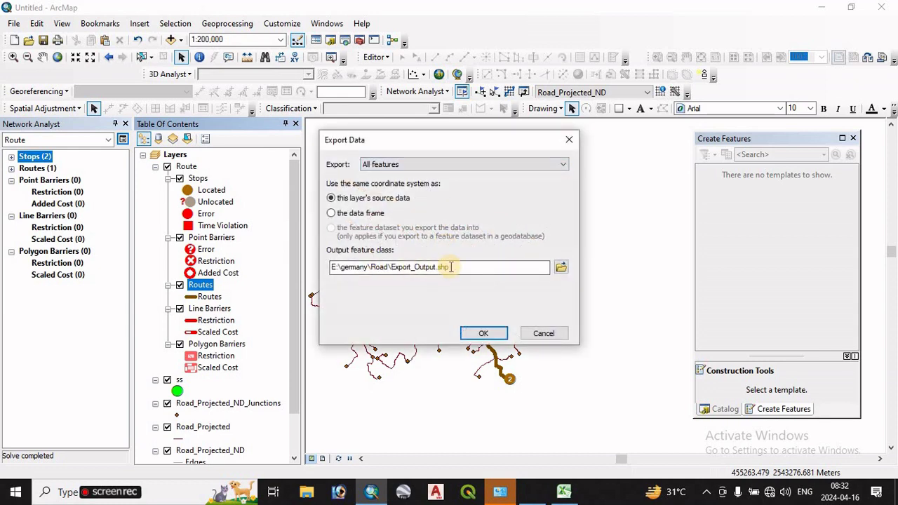
left_click_drag(450, 266, 414, 265)
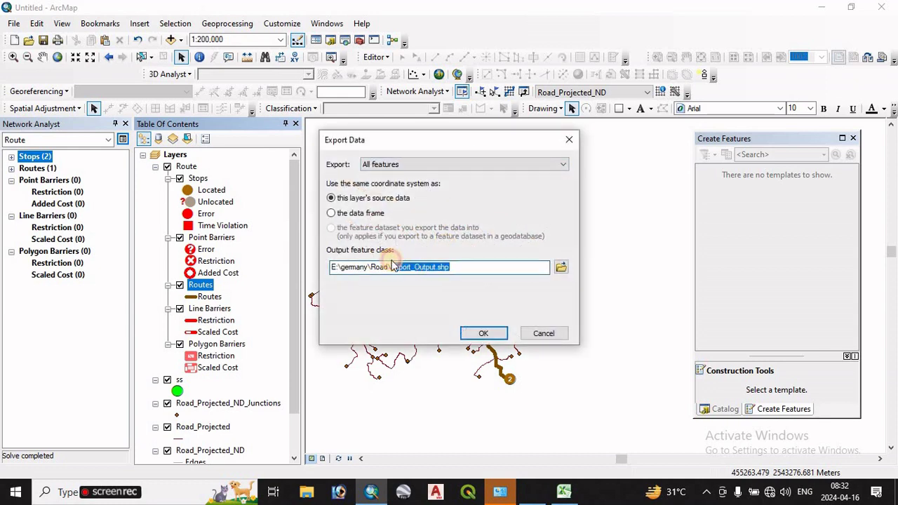
left_click(484, 334)
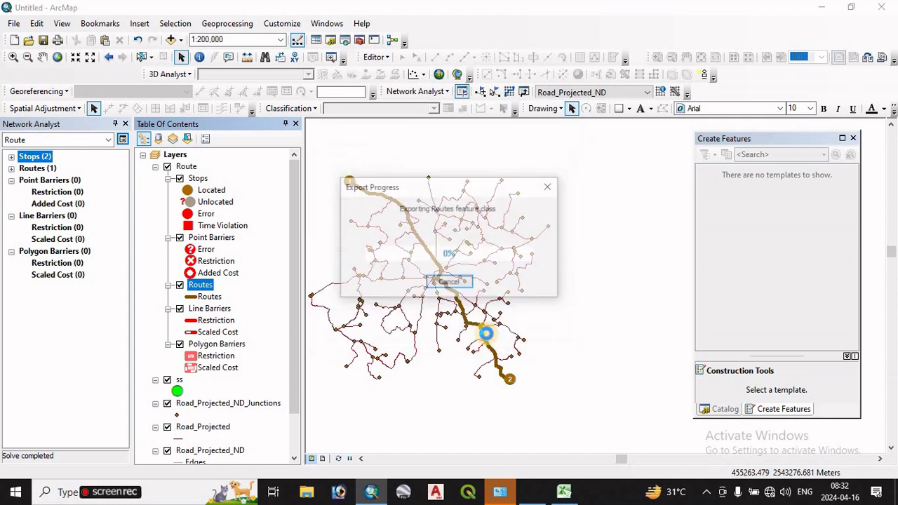
left_click(478, 293)
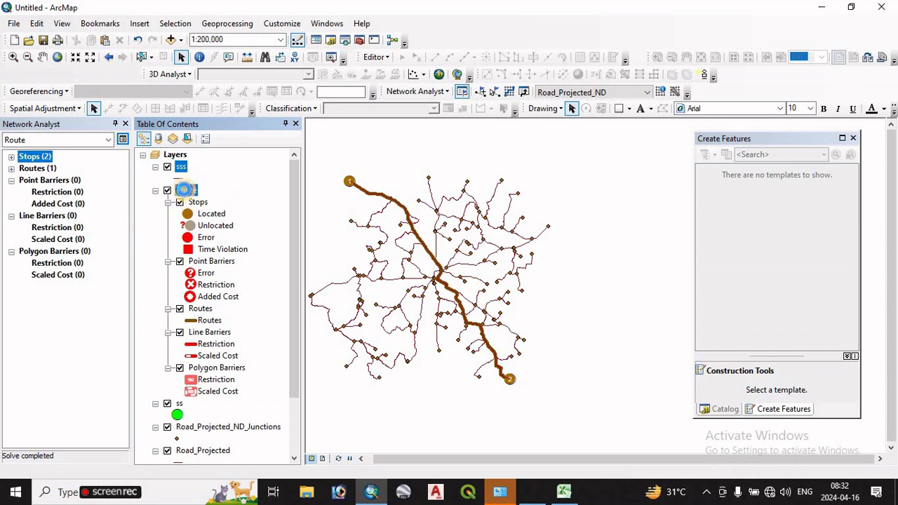
Step: Remove the Route analysis layer, and hide Road_Projected_ND_Junctions and the visible Road_Projected layer
right_click(183, 190)
left_click(223, 210)
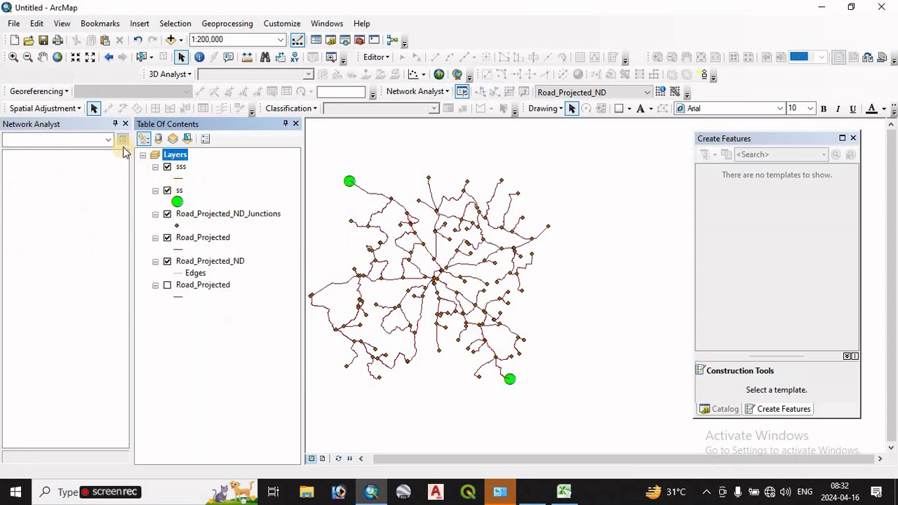
left_click(127, 124)
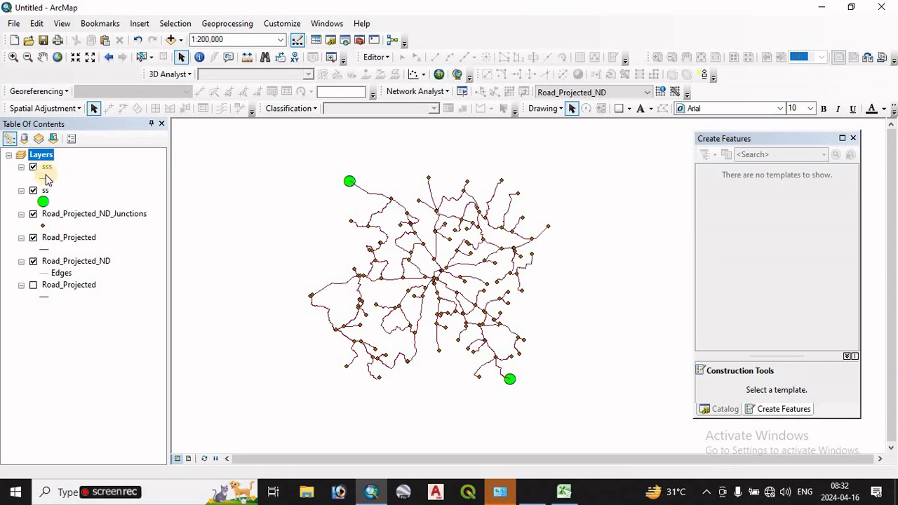
left_click(33, 214)
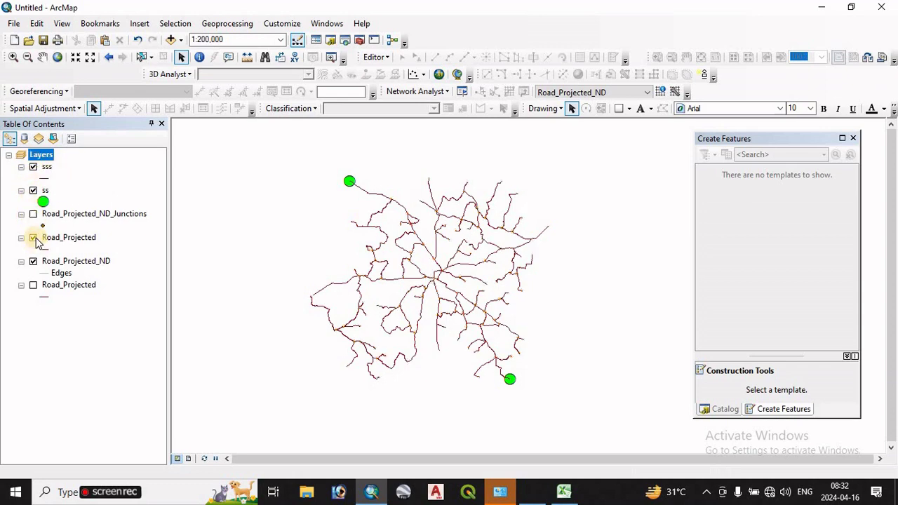
left_click(33, 238)
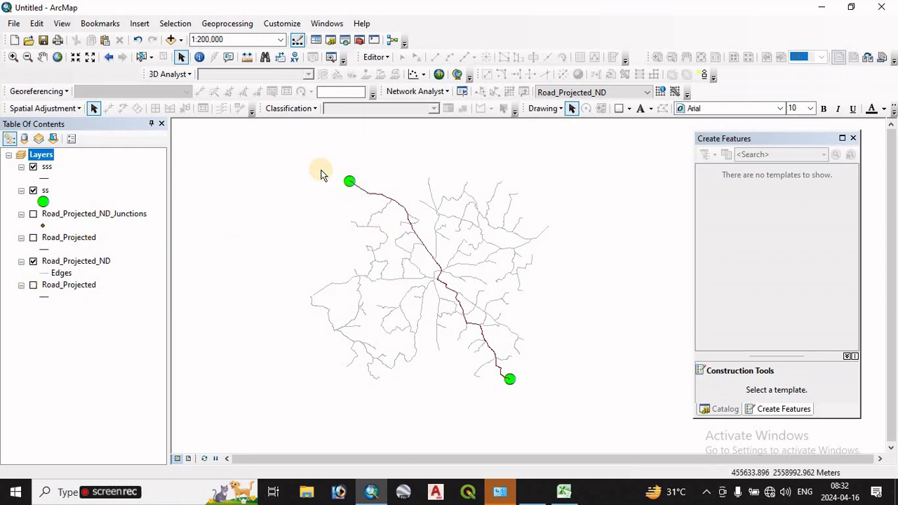
Step: Add a Double field named length to the attribute table of the sss layer
right_click(47, 172)
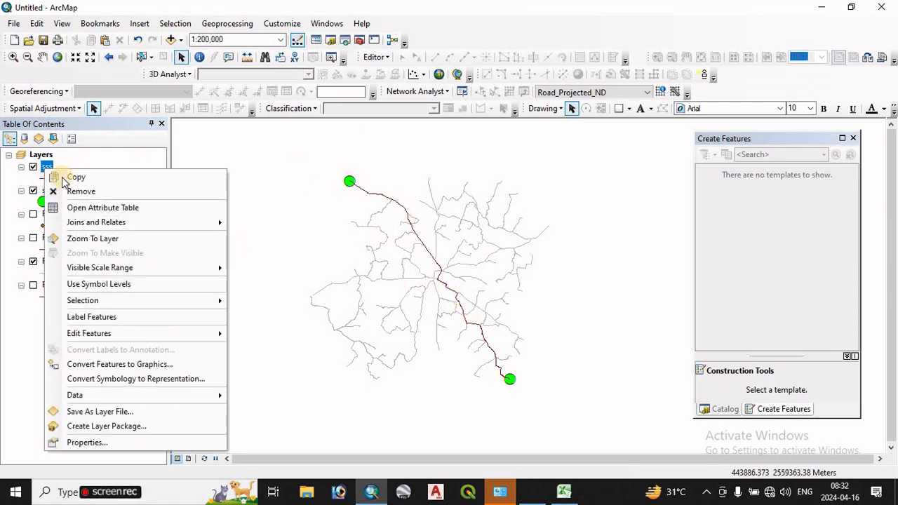
left_click(96, 208)
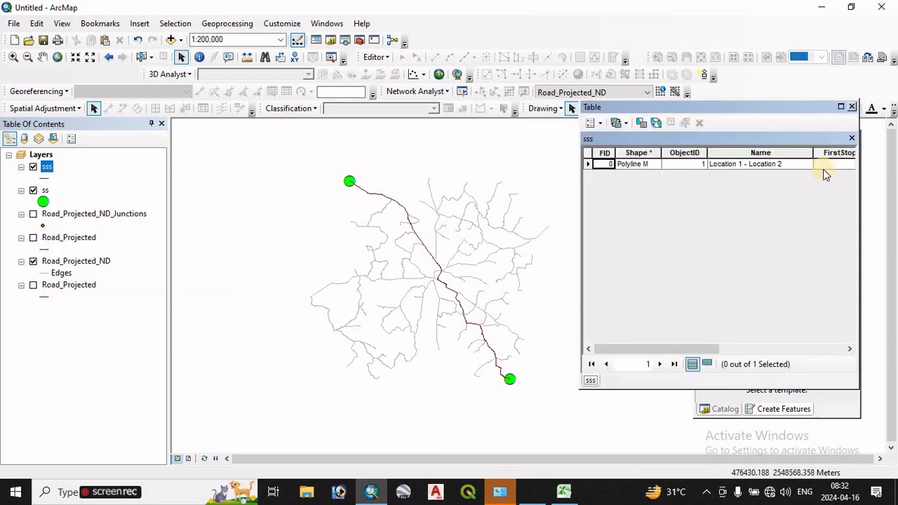
left_click_drag(684, 351, 812, 290)
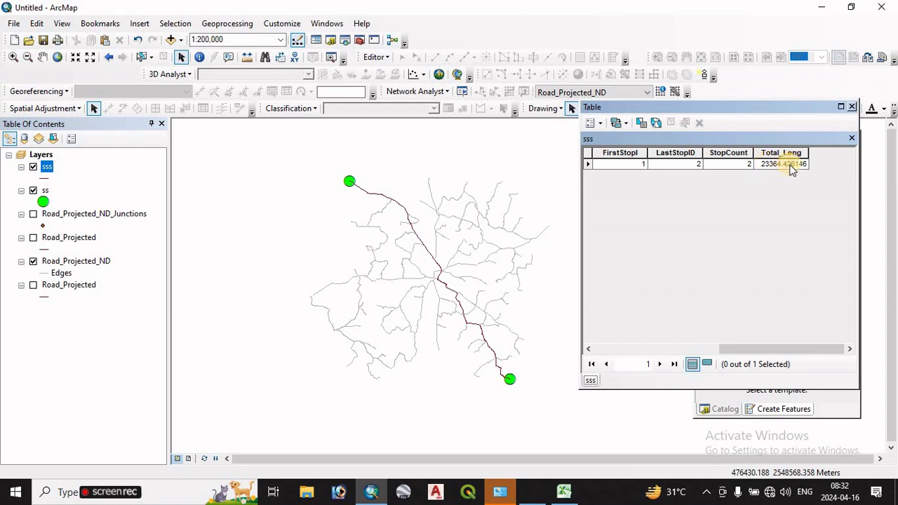
left_click(595, 123)
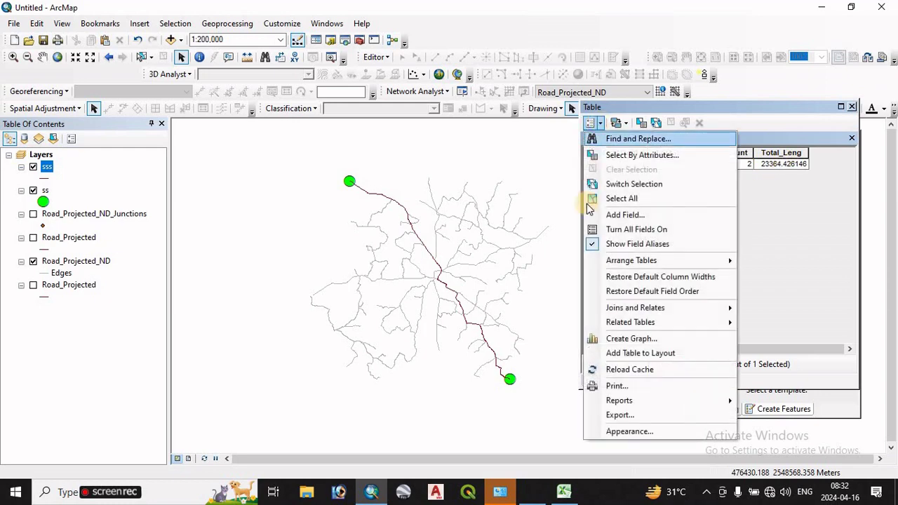
left_click(629, 215)
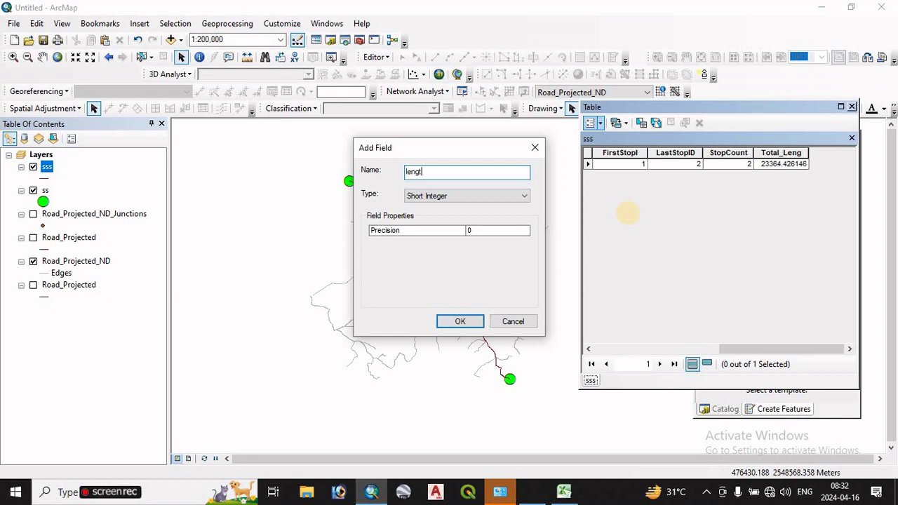
left_click(450, 197)
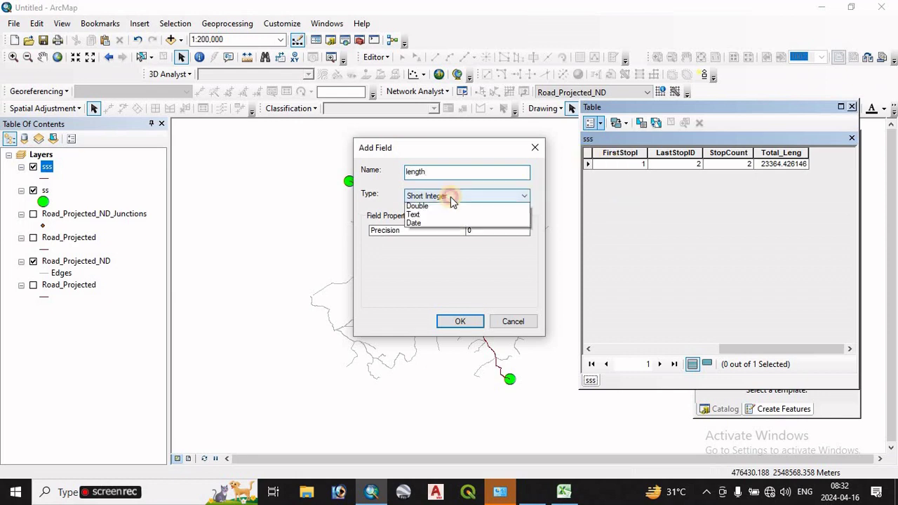
left_click(433, 235)
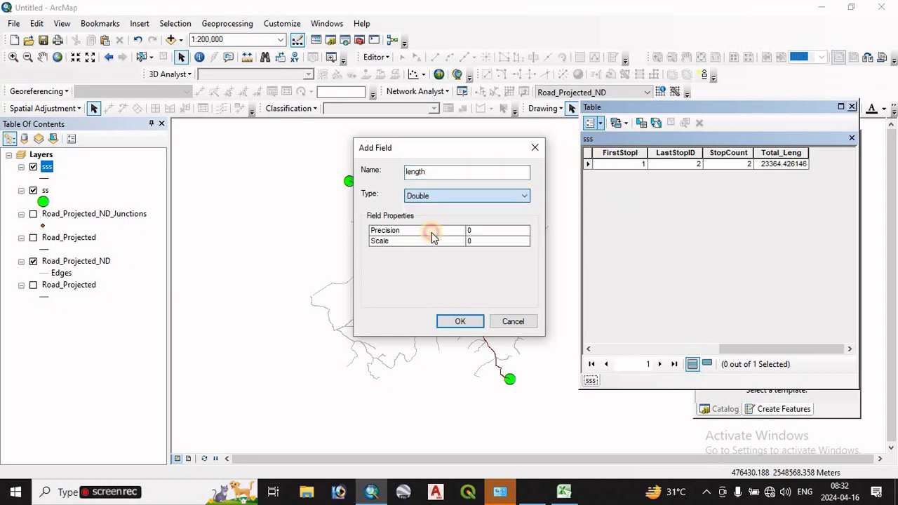
left_click(458, 321)
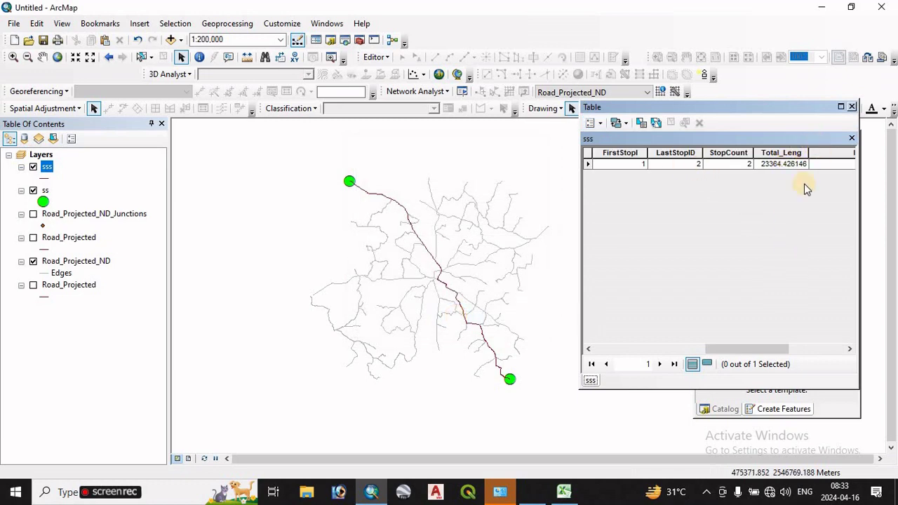
Step: Calculate the sss length field as the line's geometric length in Kilometers [km], using the data source's coordinate system
left_click_drag(748, 349, 801, 347)
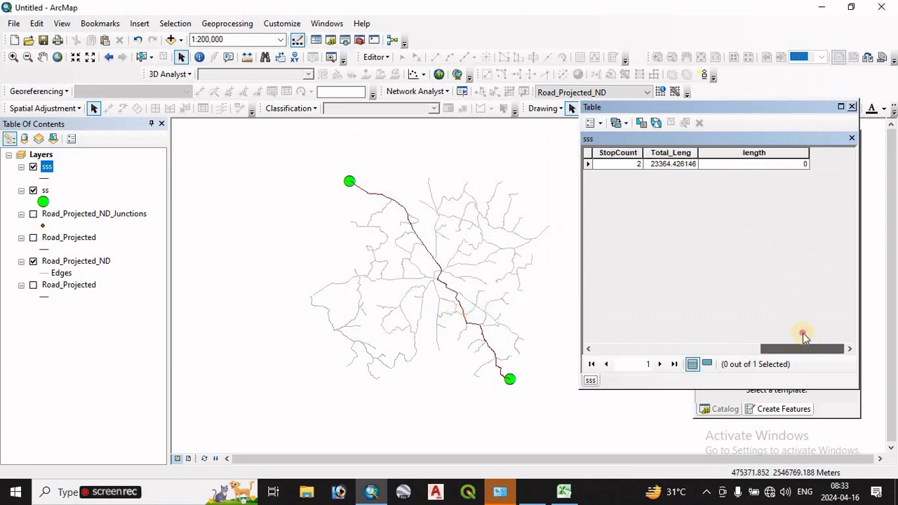
left_click(755, 154)
right_click(756, 155)
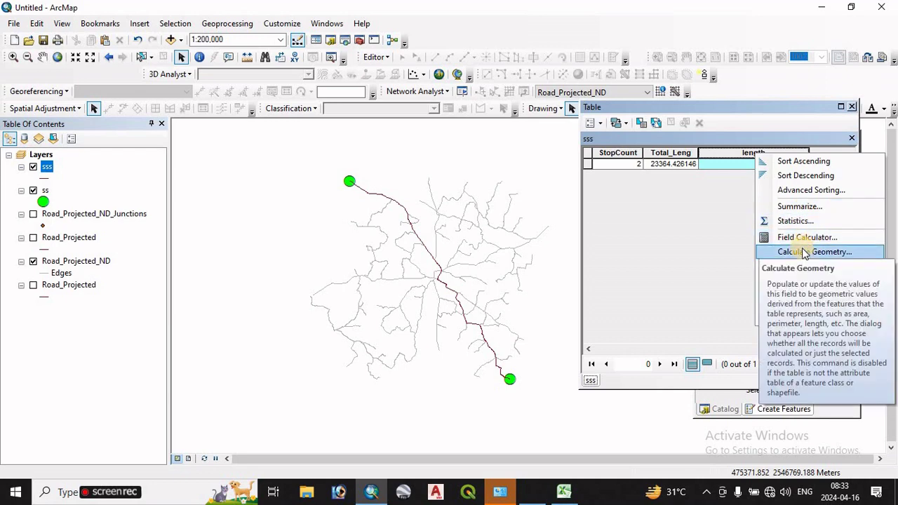
left_click(802, 252)
left_click(414, 286)
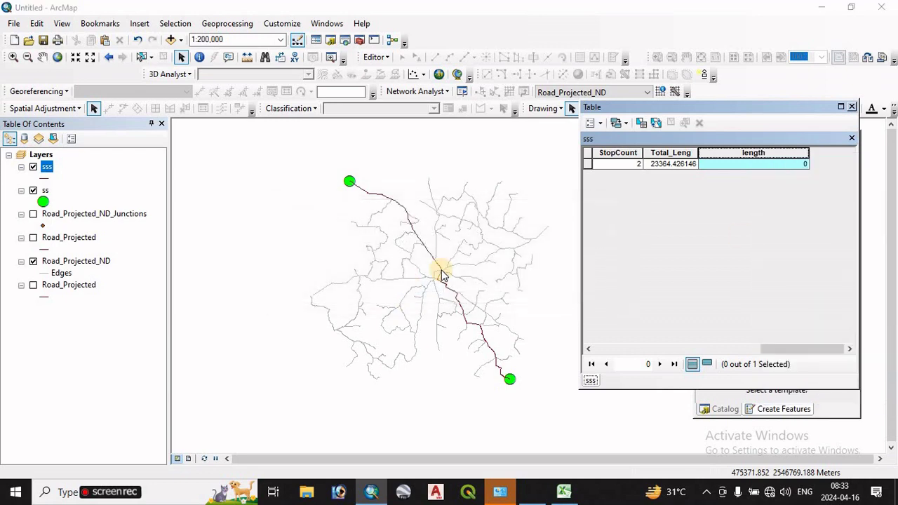
left_click(431, 278)
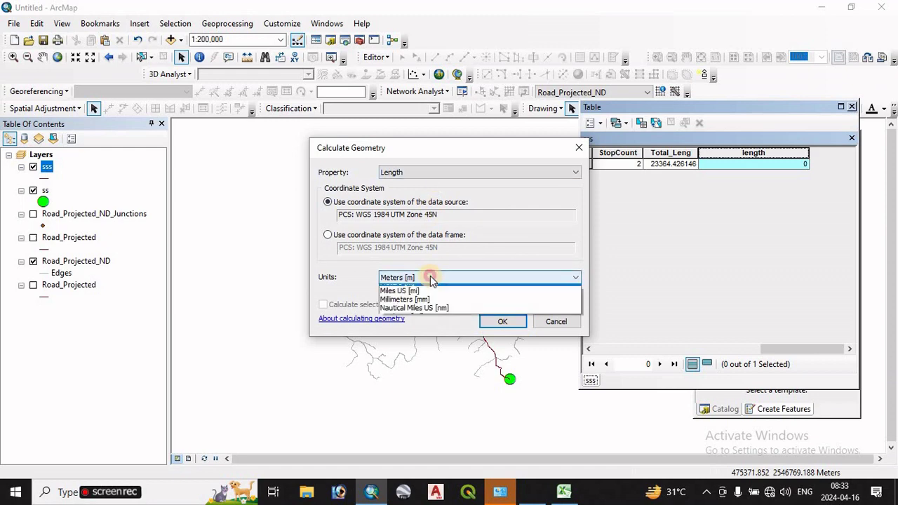
left_click(418, 315)
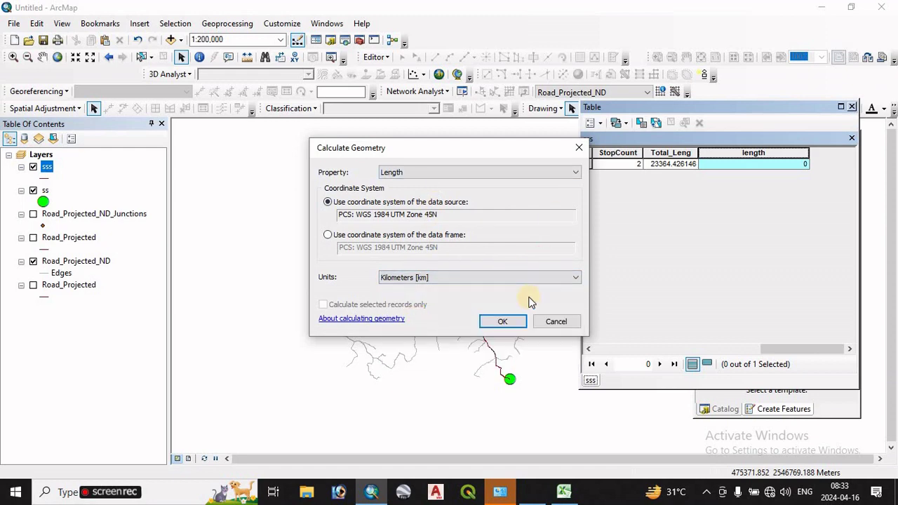
left_click(504, 322)
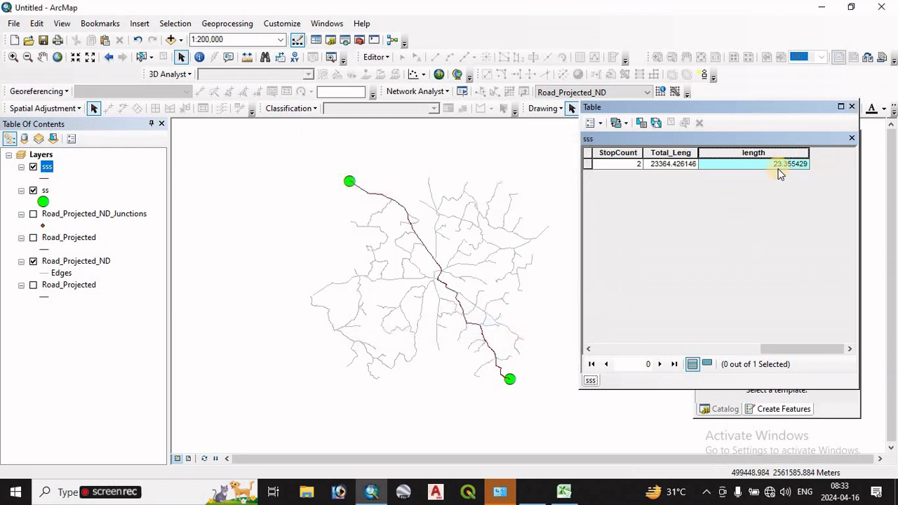
Step: Copy the calculated length of the sss route into cell F2 of the Excel sheet, and widen column F slightly
left_click(776, 162)
key("ctrl+c")
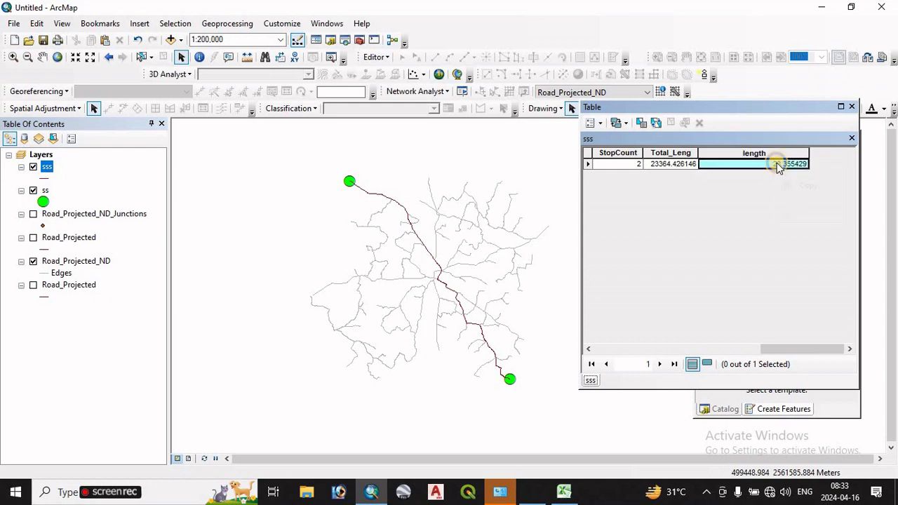
right_click(777, 163)
left_click(806, 185)
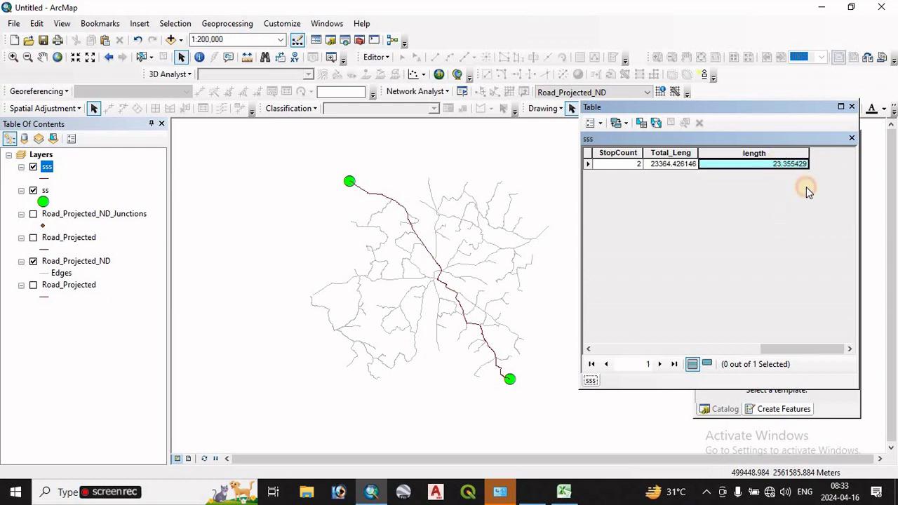
left_click(565, 495)
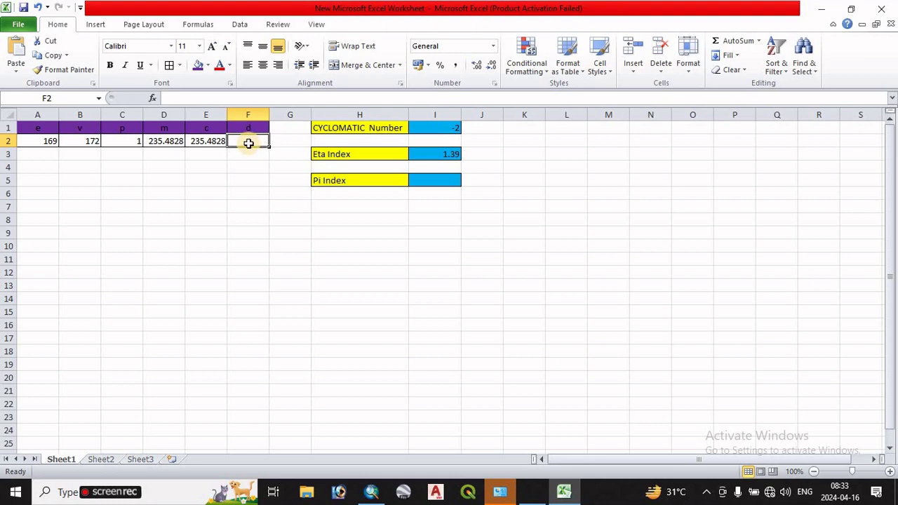
key("ctrl+v")
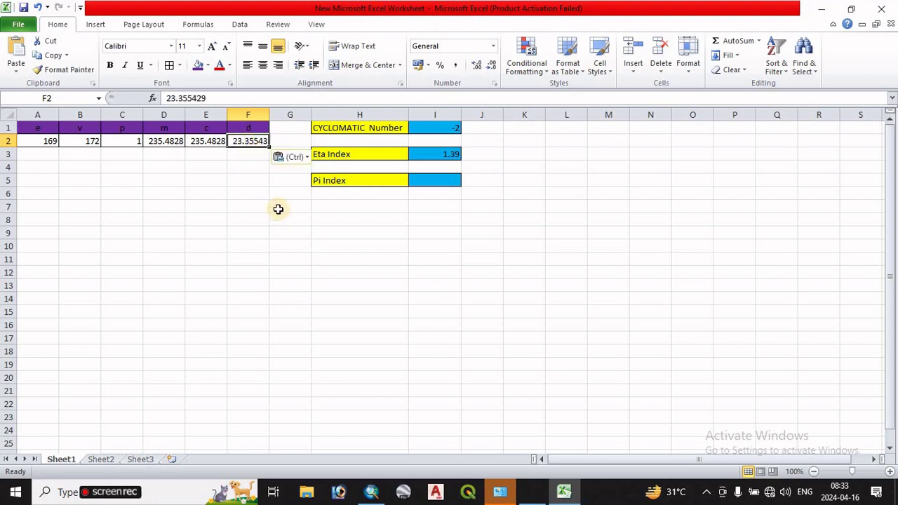
left_click_drag(270, 112, 275, 119)
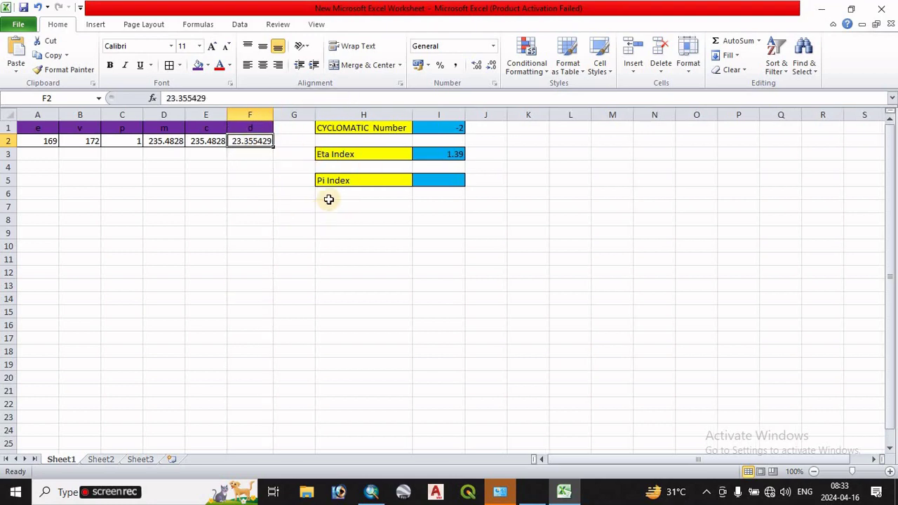